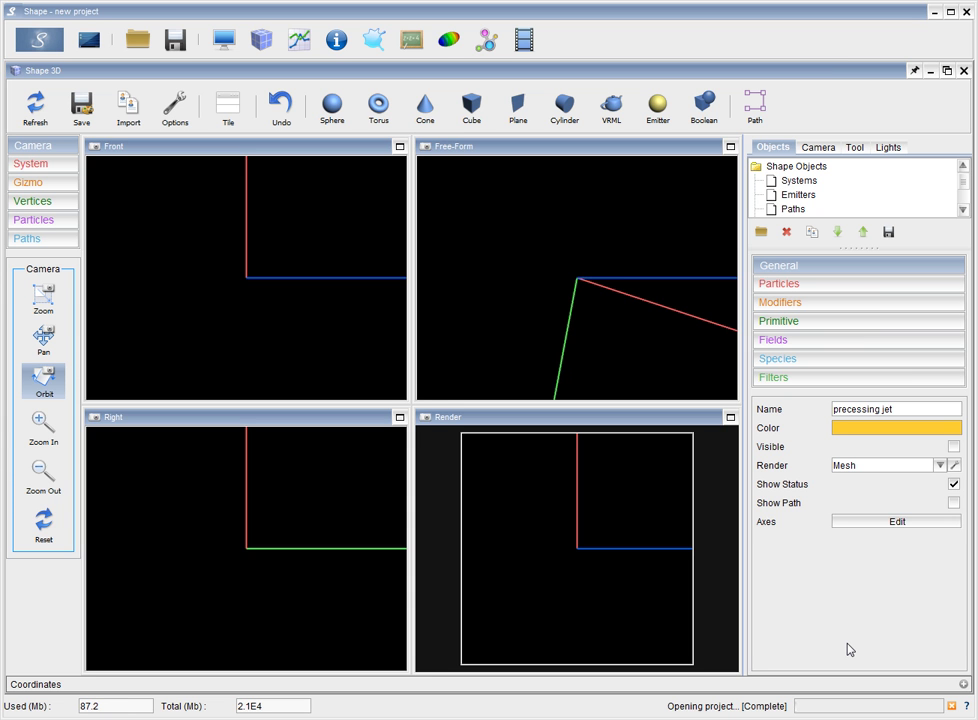
Draw a sphere centred on the origin in Front view and rename it 'flat spiral'
{"action": "left_click", "coordinate": [331, 106]}
{"action": "left_click_drag", "start_coordinate": [247, 276], "coordinate": [343, 332]}
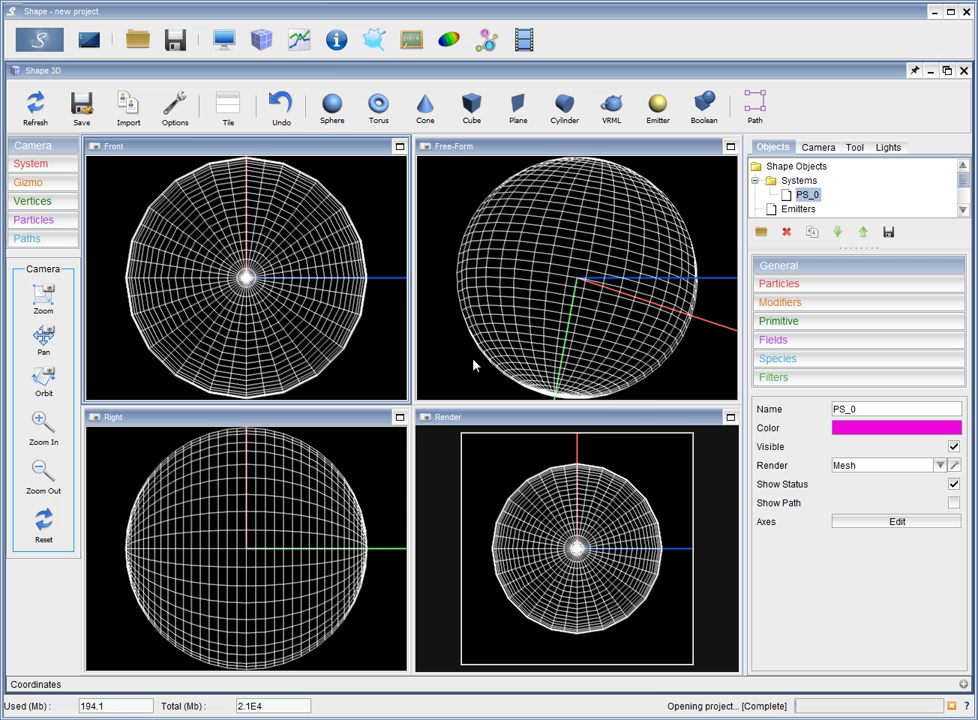
{"action": "double_click", "coordinate": [850, 409]}
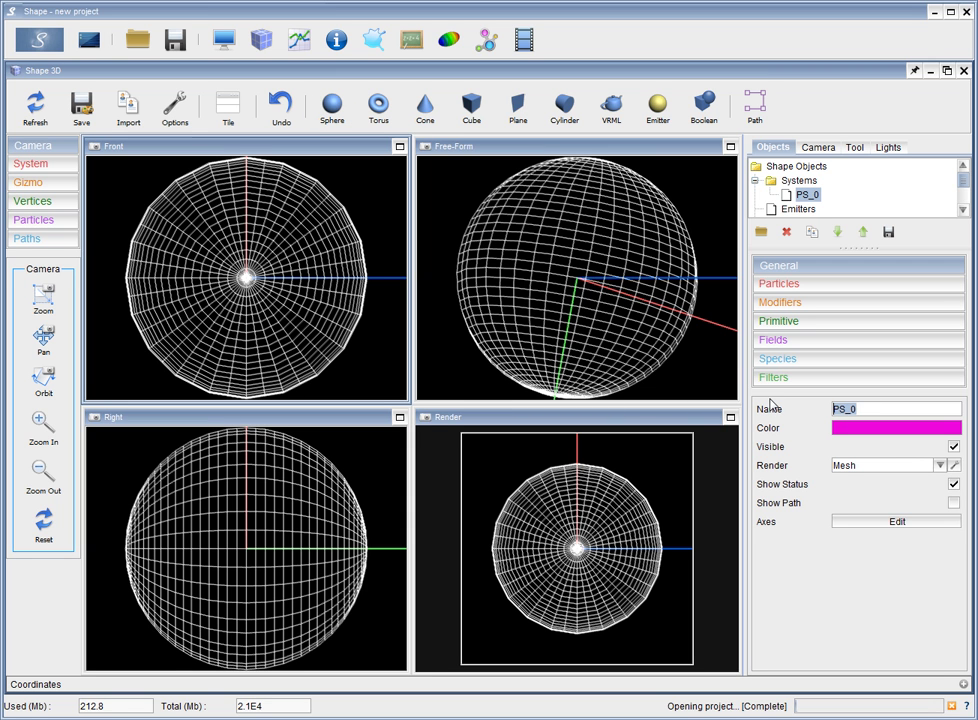
{"action": "type", "text": "flat spiral"}
{"action": "key", "text": "Return"}
Delete the sphere's Temperature modifier, leaving only Density
{"action": "left_click", "coordinate": [851, 303]}
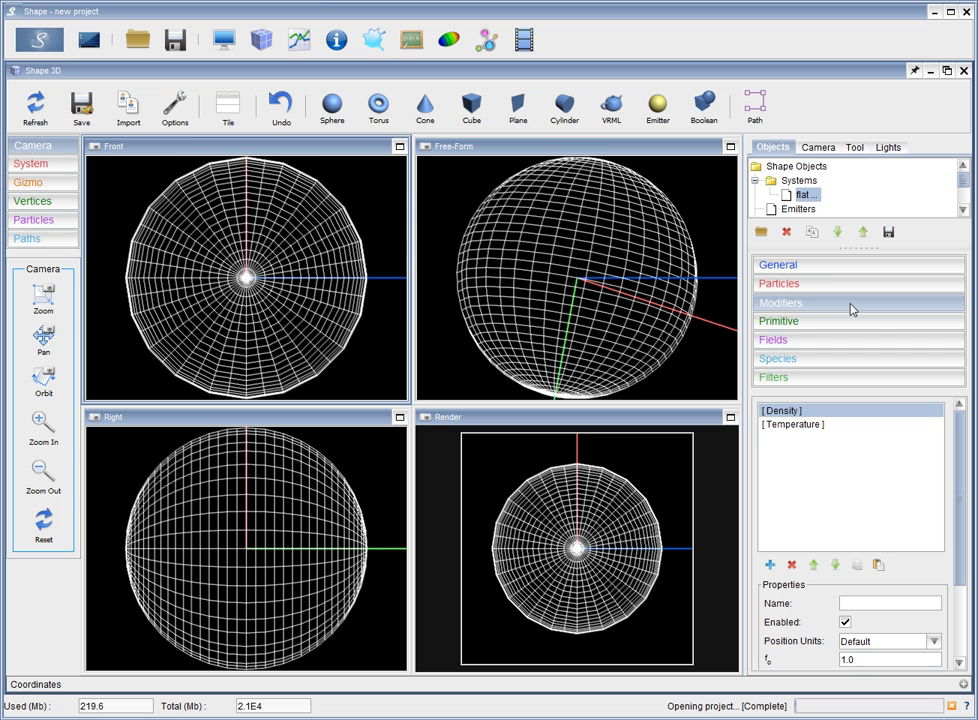
{"action": "left_click", "coordinate": [793, 424]}
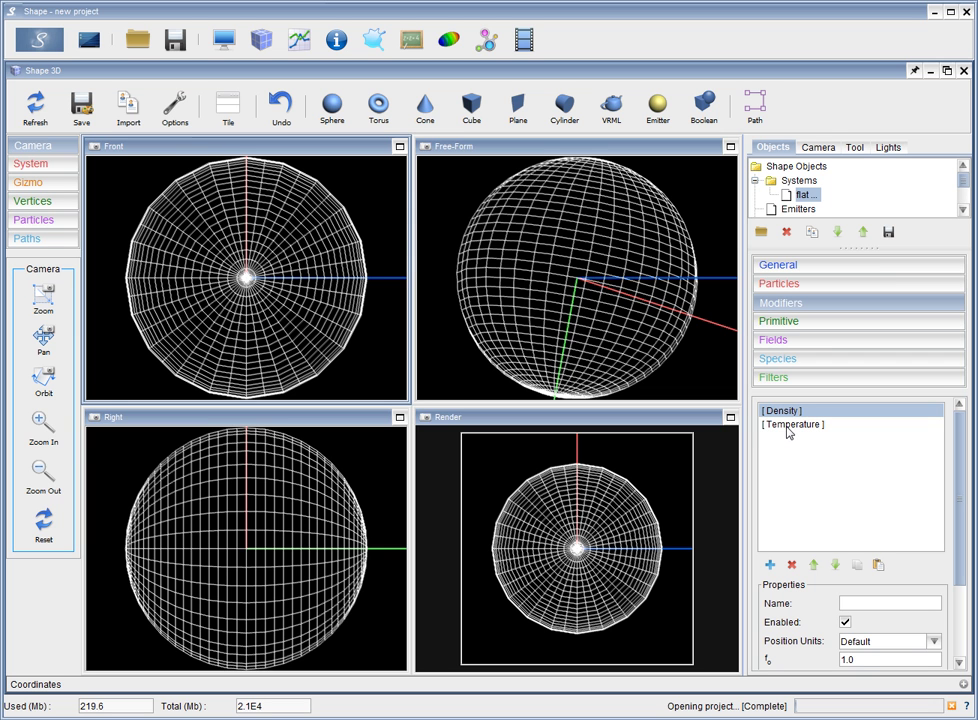
{"action": "left_click", "coordinate": [792, 565]}
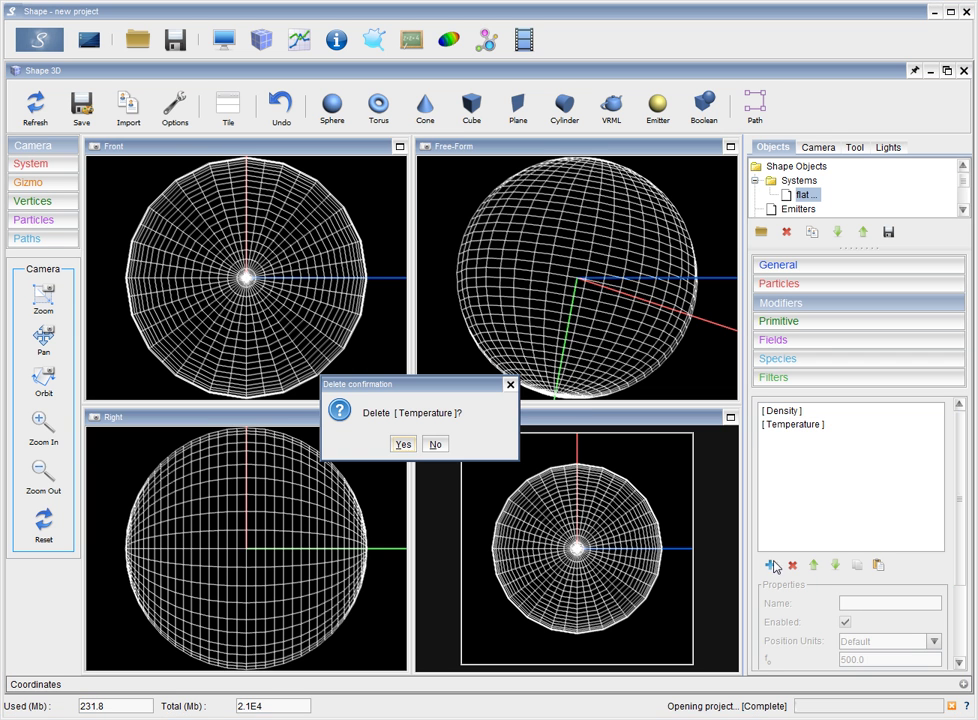
{"action": "left_click", "coordinate": [403, 444]}
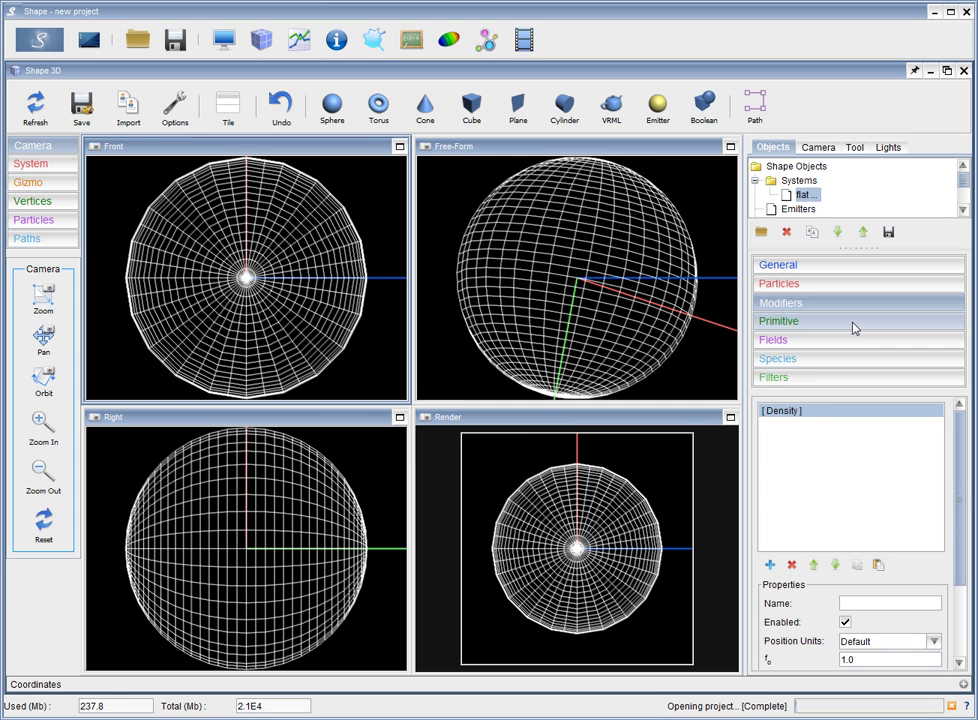
Add a Size modifier with x and y scale 0.1, squashing the sphere into a spindle
{"action": "left_click", "coordinate": [770, 566]}
{"action": "left_click_drag", "start_coordinate": [919, 552], "coordinate": [921, 603]}
{"action": "left_click", "coordinate": [803, 560]}
{"action": "left_click", "coordinate": [805, 661]}
{"action": "left_click_drag", "start_coordinate": [958, 460], "coordinate": [956, 525]}
{"action": "left_click_drag", "start_coordinate": [862, 539], "coordinate": [824, 540]}
{"action": "type", "text": "0"}
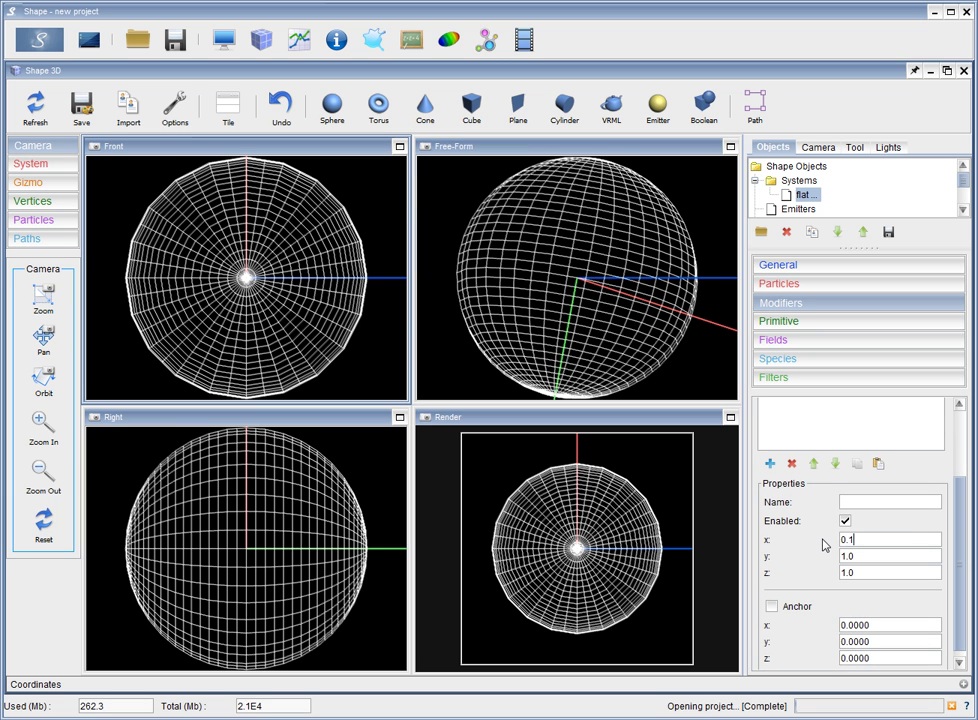
{"action": "type", "text": ".1"}
{"action": "key", "text": "Tab"}
{"action": "left_click_drag", "start_coordinate": [862, 556], "coordinate": [831, 560]}
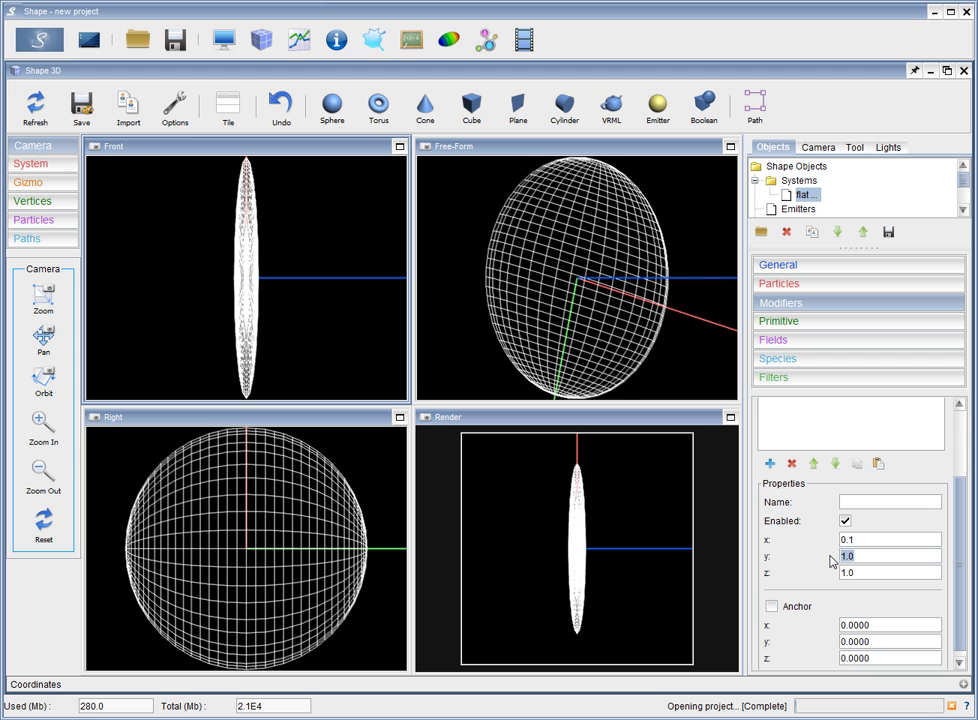
{"action": "type", "text": "0.1"}
{"action": "key", "text": "Tab"}
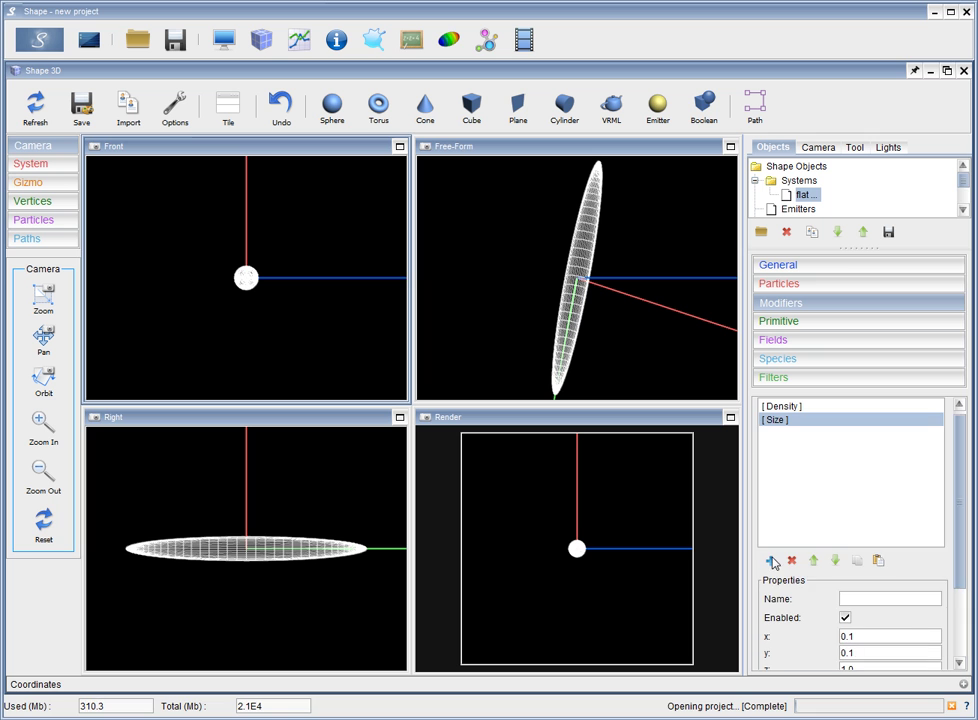
Add a Spiral modifier after Density and Size, curling the spindle into a crescent
{"action": "left_click", "coordinate": [769, 561]}
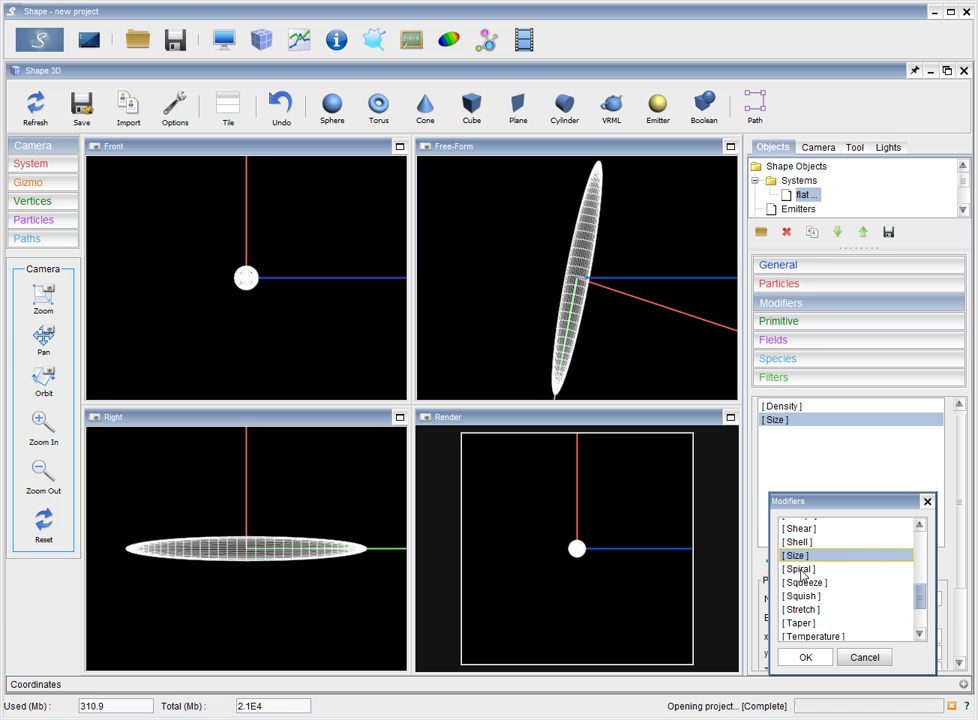
{"action": "left_click", "coordinate": [802, 569]}
{"action": "left_click", "coordinate": [805, 657]}
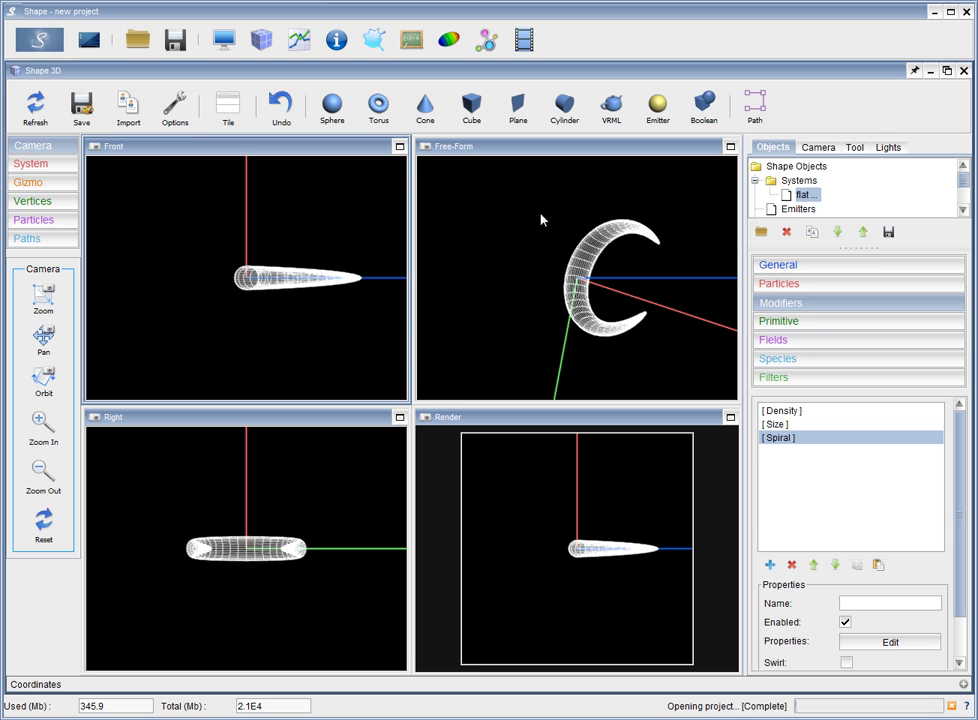
{"action": "left_click", "coordinate": [44, 379]}
{"action": "left_click_drag", "start_coordinate": [683, 275], "coordinate": [563, 258]}
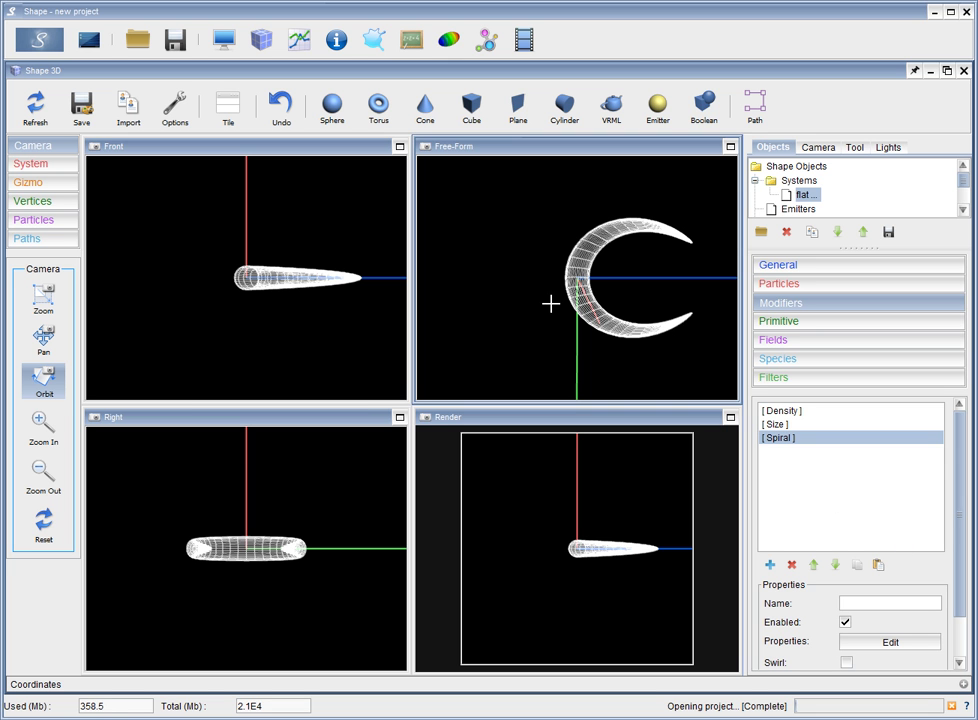
{"action": "left_click_drag", "start_coordinate": [550, 303], "coordinate": [491, 293]}
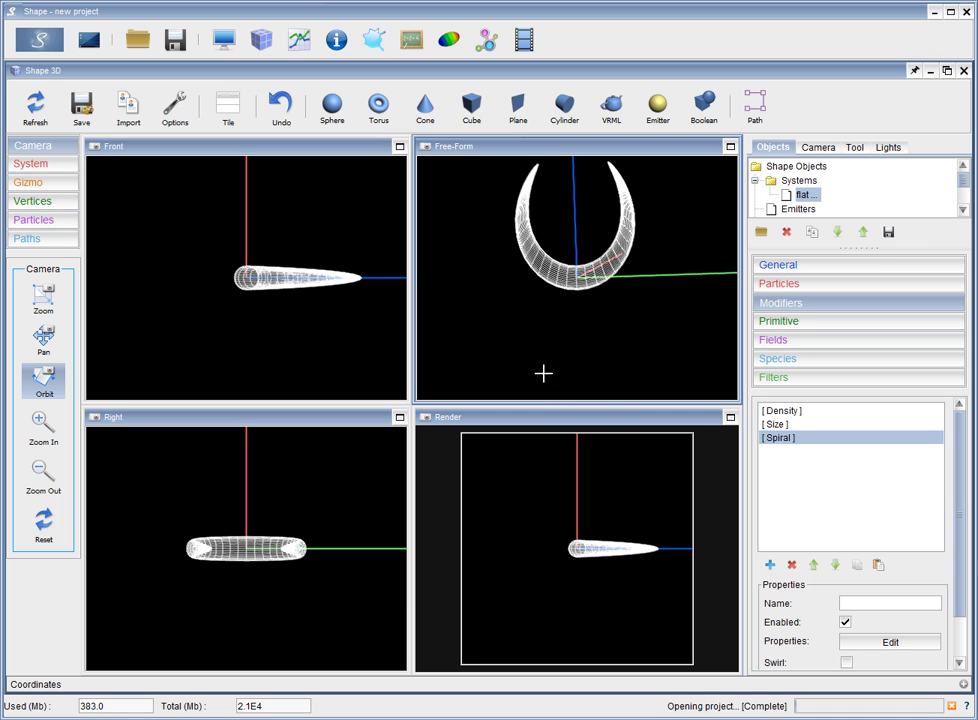
{"action": "left_click_drag", "start_coordinate": [960, 513], "coordinate": [954, 546]}
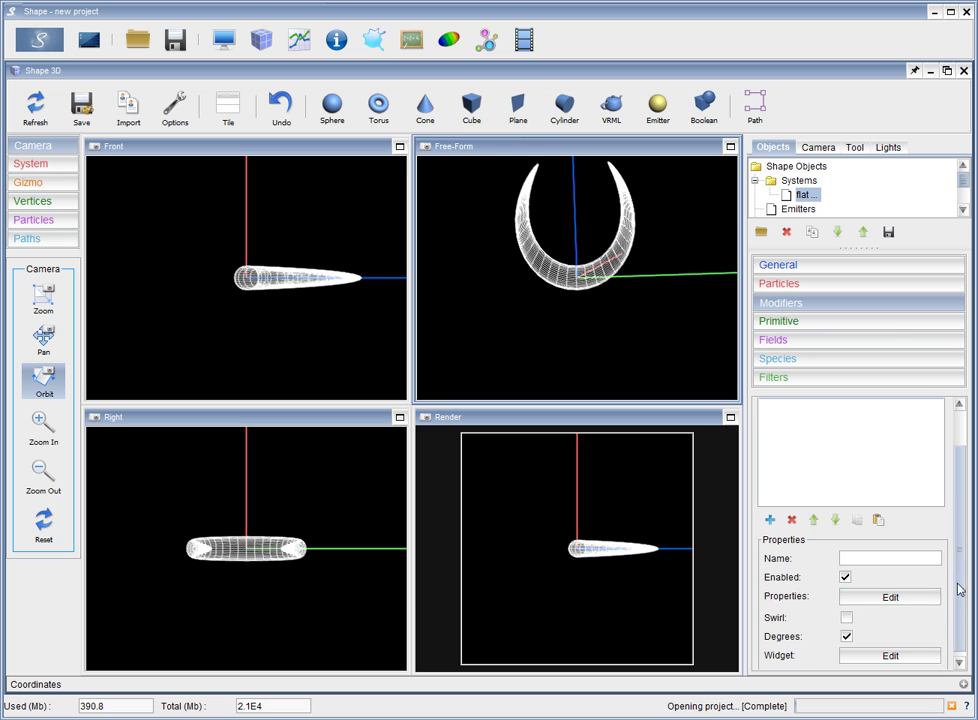
Set the Spiral modifier's rotation function f(x) to abs(x), bending the spindle into an S-curve
{"action": "left_click", "coordinate": [880, 597]}
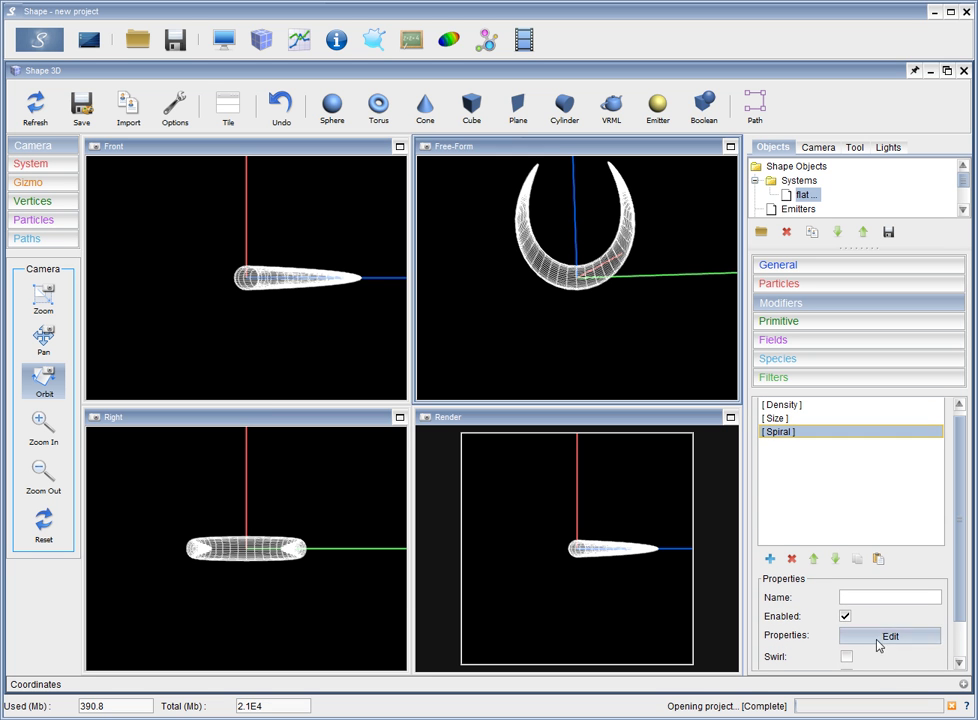
{"action": "left_click", "coordinate": [889, 638]}
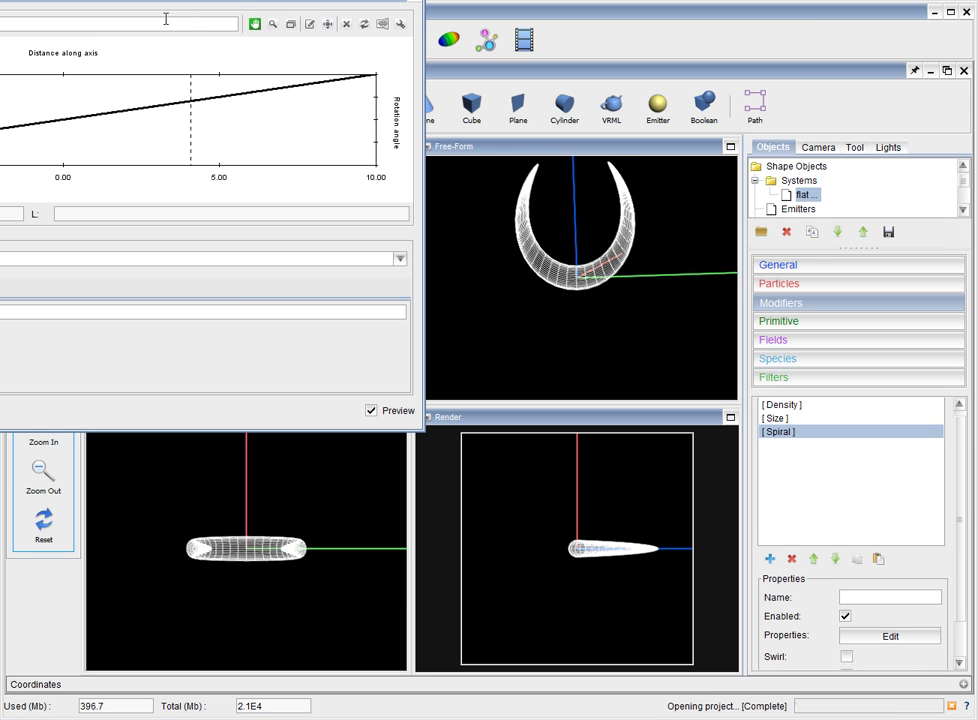
{"action": "left_click_drag", "start_coordinate": [129, 4], "coordinate": [406, 354]}
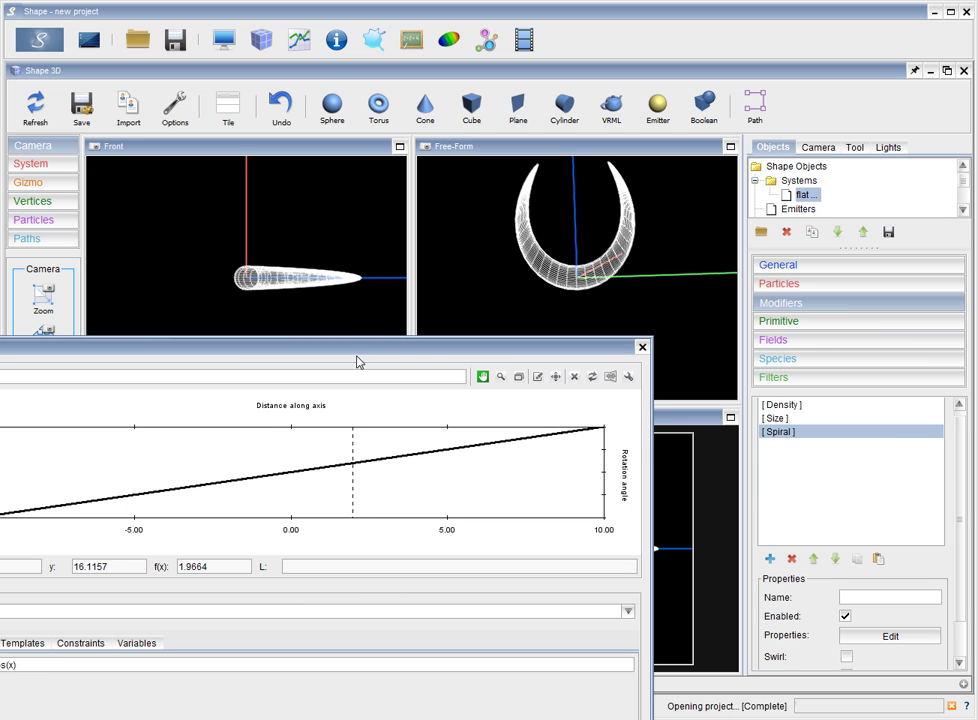
{"action": "left_click_drag", "start_coordinate": [371, 347], "coordinate": [468, 206]}
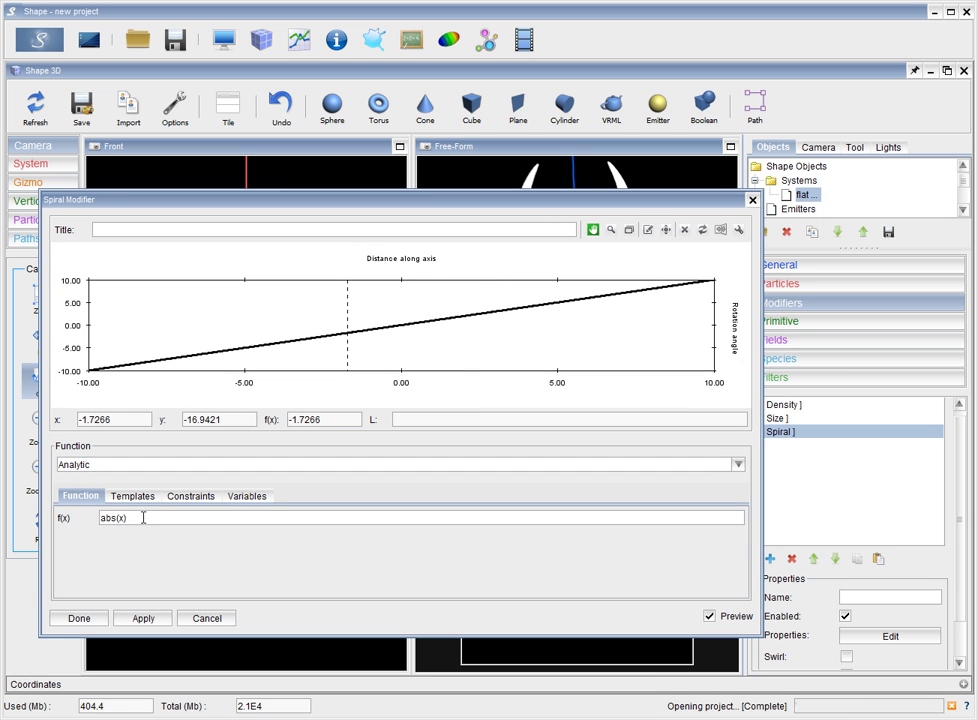
{"action": "left_click_drag", "start_coordinate": [135, 517], "coordinate": [88, 521]}
{"action": "key", "text": "Return"}
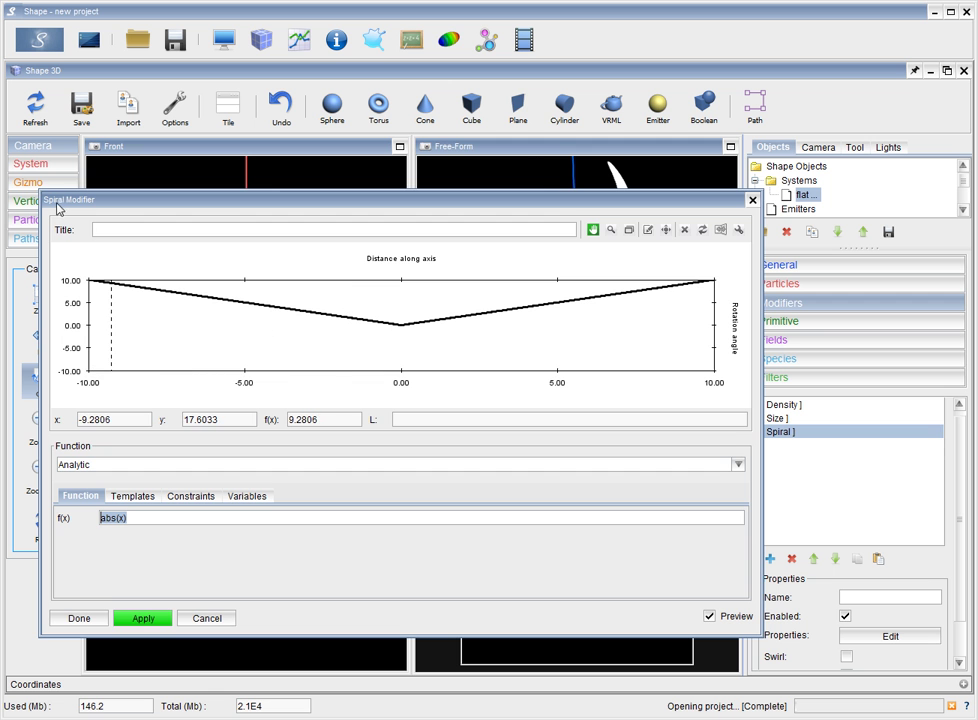
{"action": "left_click_drag", "start_coordinate": [41, 194], "coordinate": [81, 128]}
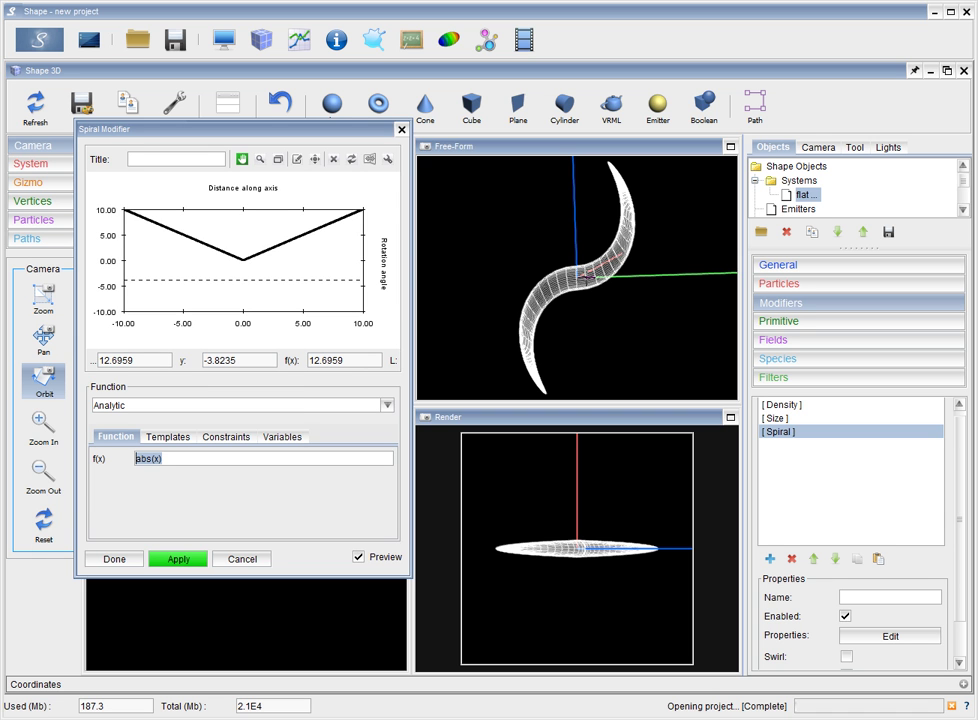
Change the spiral function to abs(4*x) for a tight two-armed spiral and close the editor
{"action": "left_click", "coordinate": [155, 458]}
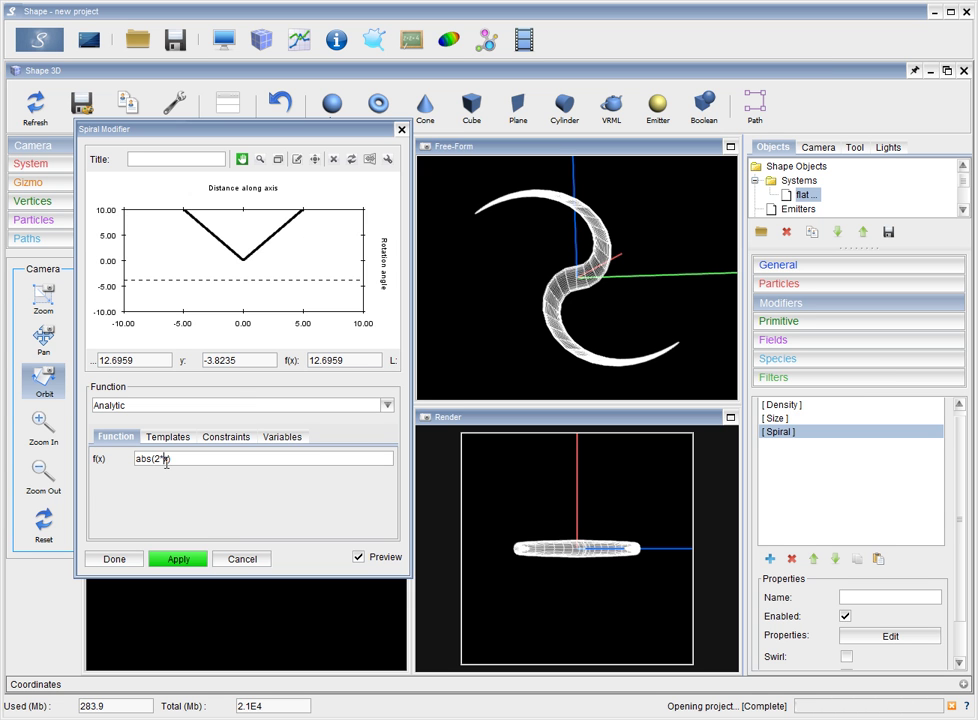
{"action": "left_click_drag", "start_coordinate": [166, 458], "coordinate": [153, 458]}
{"action": "type", "text": "4*"}
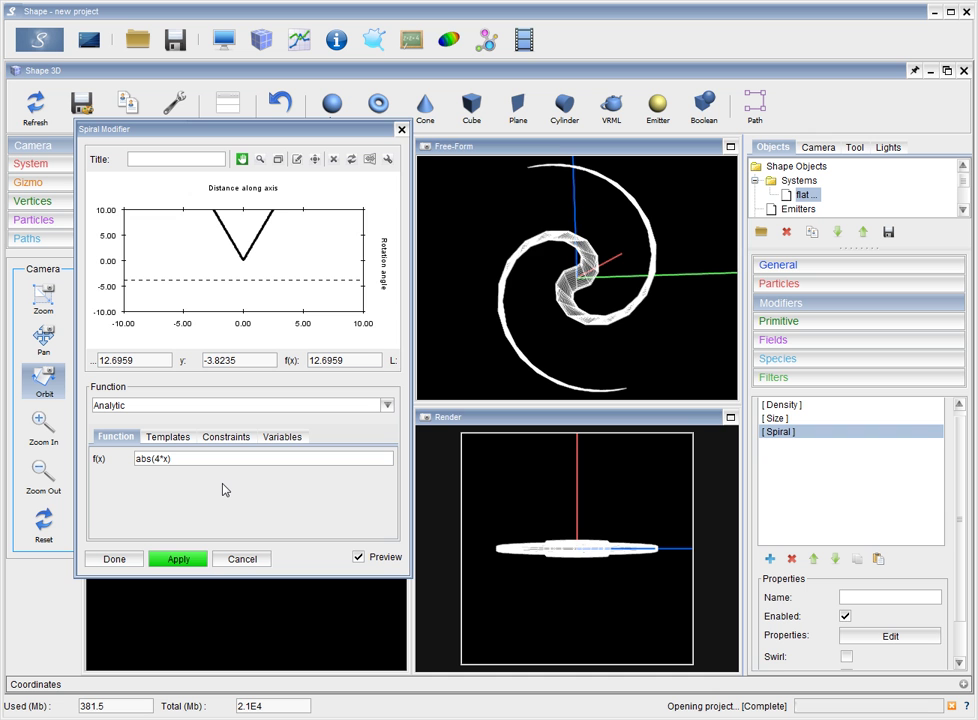
{"action": "left_click", "coordinate": [113, 559]}
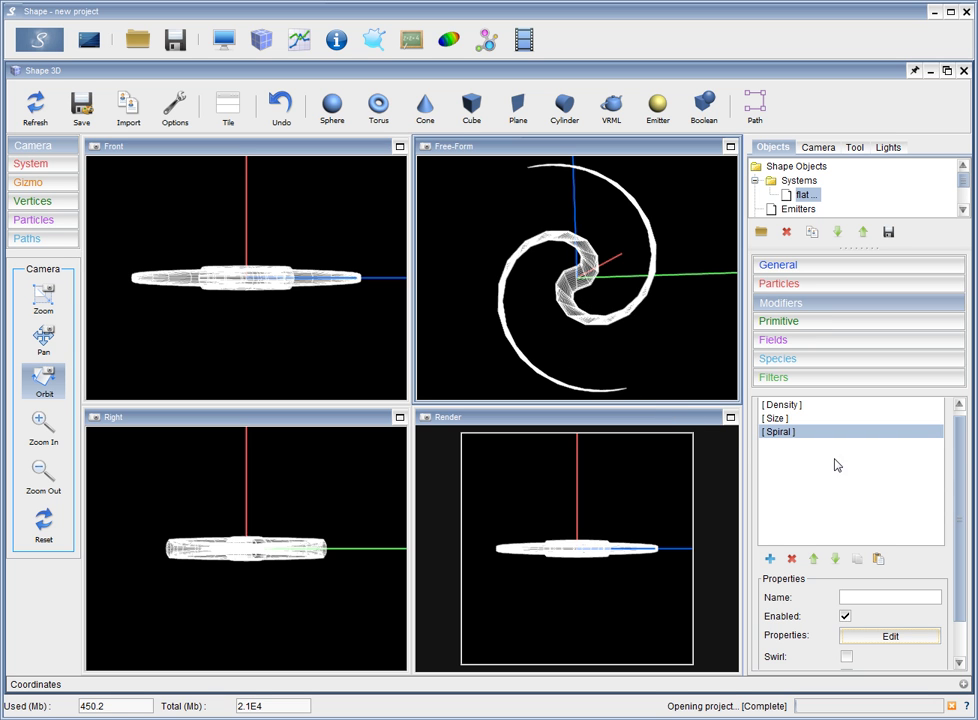
{"action": "scroll", "coordinate": [965, 454], "scroll_direction": "up", "scroll_amount": 1}
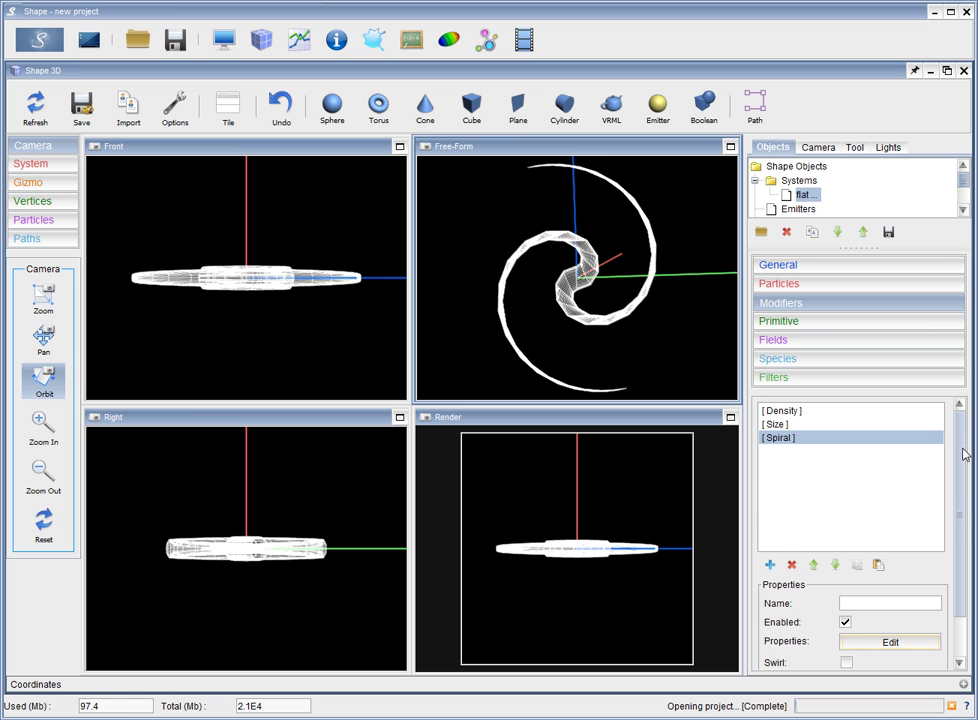
{"action": "left_click_drag", "start_coordinate": [965, 454], "coordinate": [963, 423]}
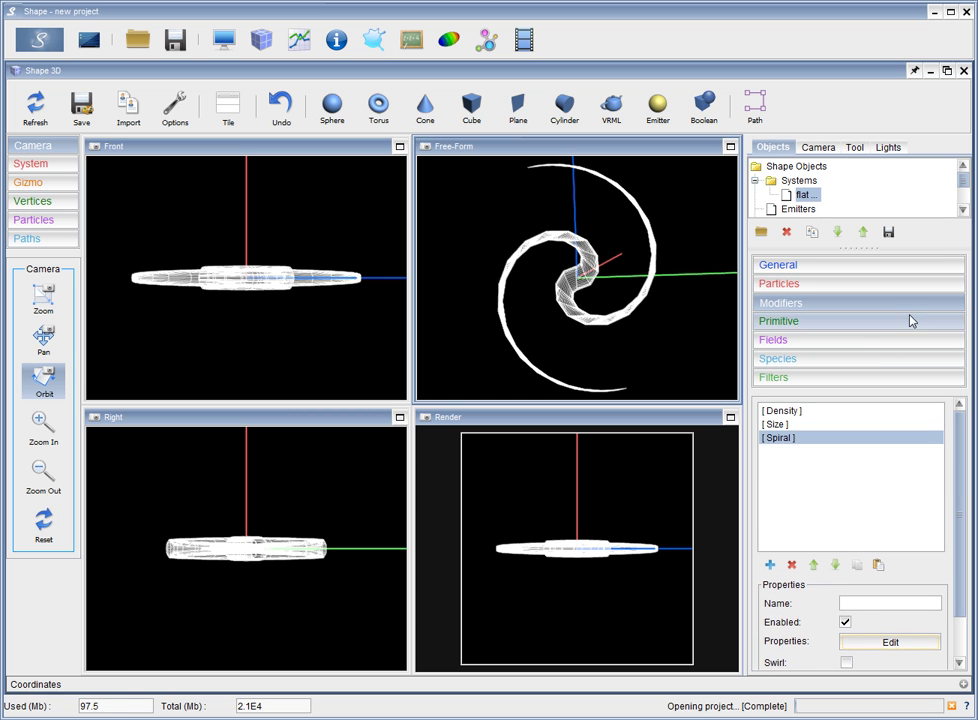
{"action": "left_click", "coordinate": [911, 321]}
{"action": "left_click_drag", "start_coordinate": [963, 513], "coordinate": [959, 575]}
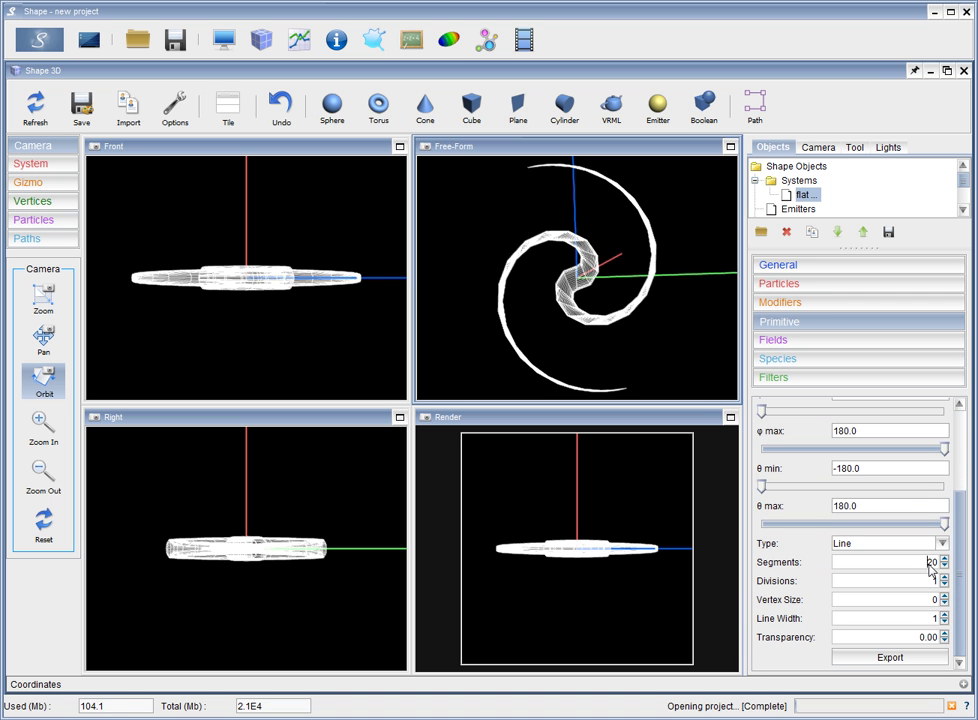
{"action": "scroll", "coordinate": [932, 568], "scroll_direction": "up", "scroll_amount": 2}
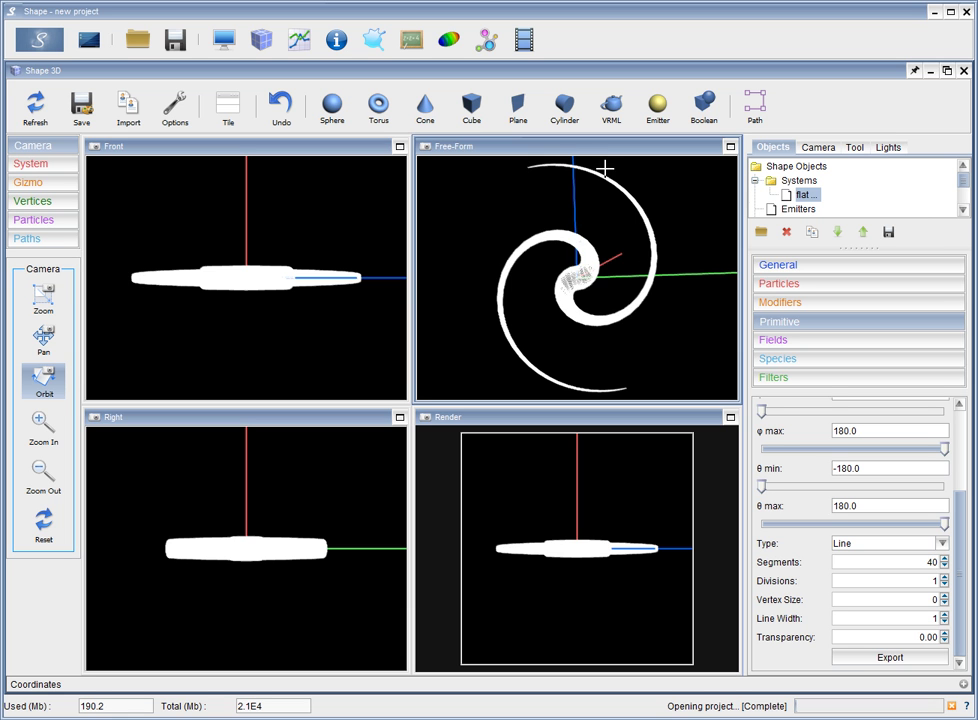
Add a Squeeze modifier to the flat spiral's modifier stack
{"action": "left_click", "coordinate": [867, 305]}
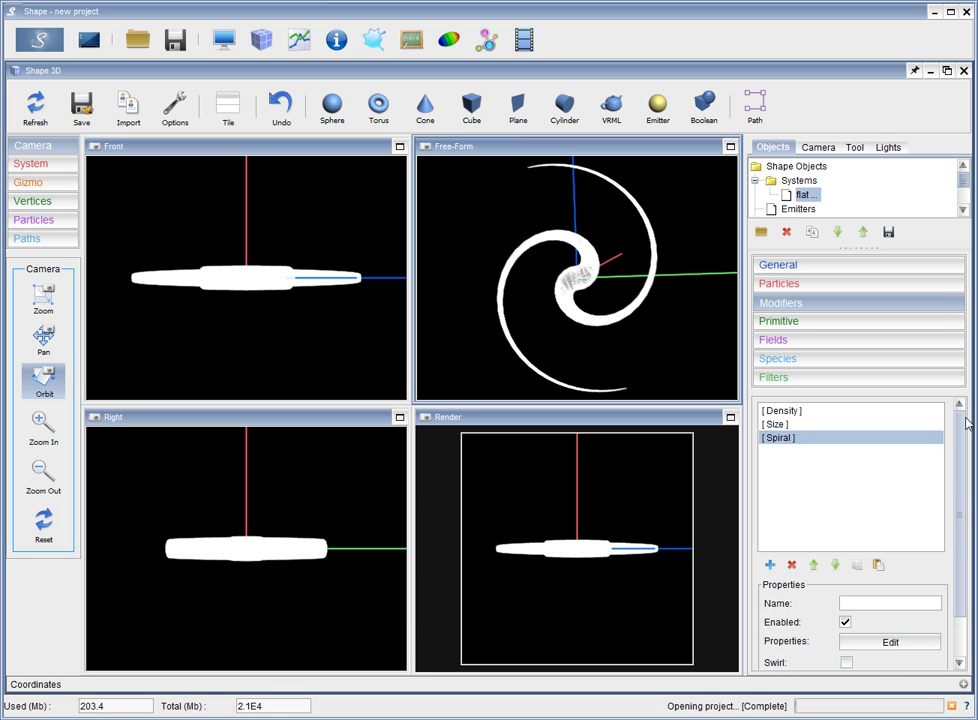
{"action": "left_click", "coordinate": [770, 565]}
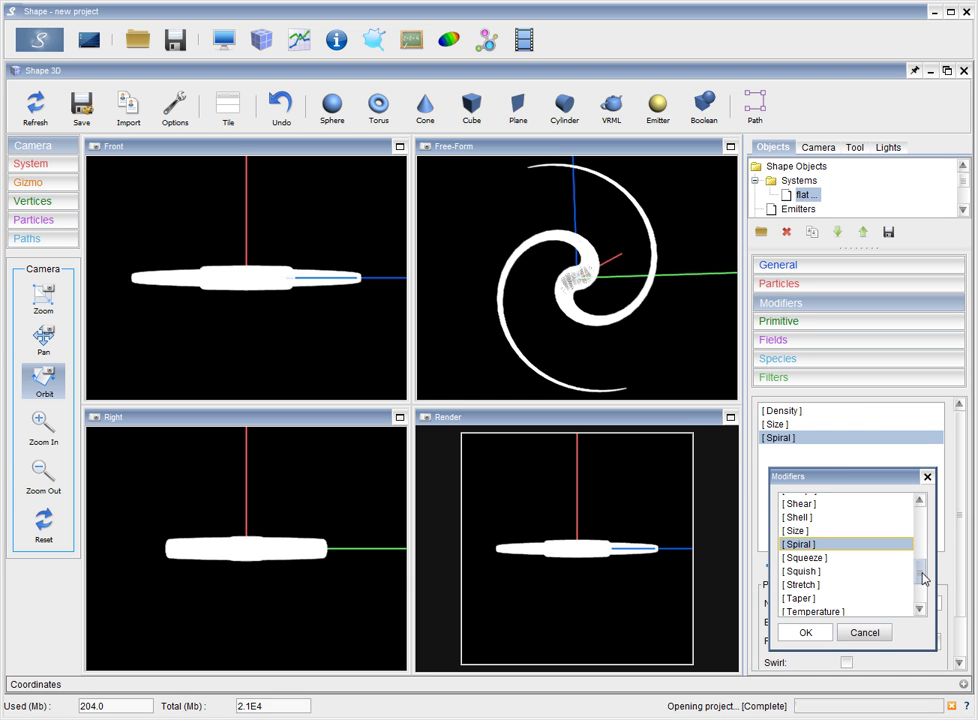
{"action": "mouse_move", "coordinate": [921, 576]}
{"action": "left_mouse_down"}
{"action": "mouse_move", "coordinate": [925, 595]}
{"action": "mouse_move", "coordinate": [921, 546]}
{"action": "mouse_move", "coordinate": [923, 570]}
{"action": "left_mouse_up"}
{"action": "left_click", "coordinate": [796, 566]}
{"action": "left_click", "coordinate": [799, 632]}
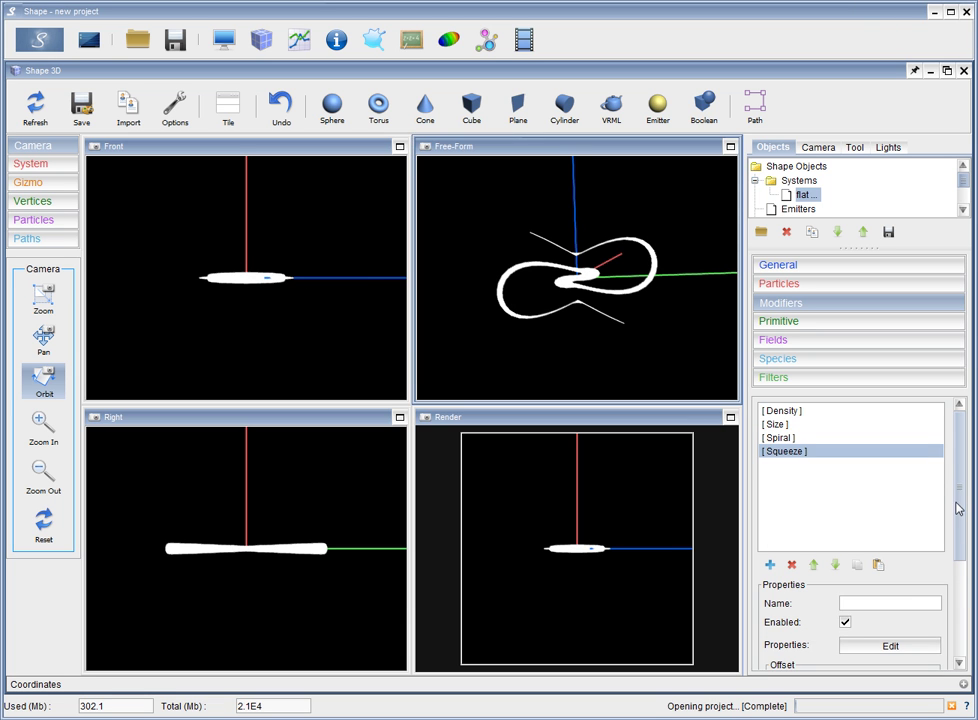
{"action": "left_click_drag", "start_coordinate": [959, 508], "coordinate": [960, 526]}
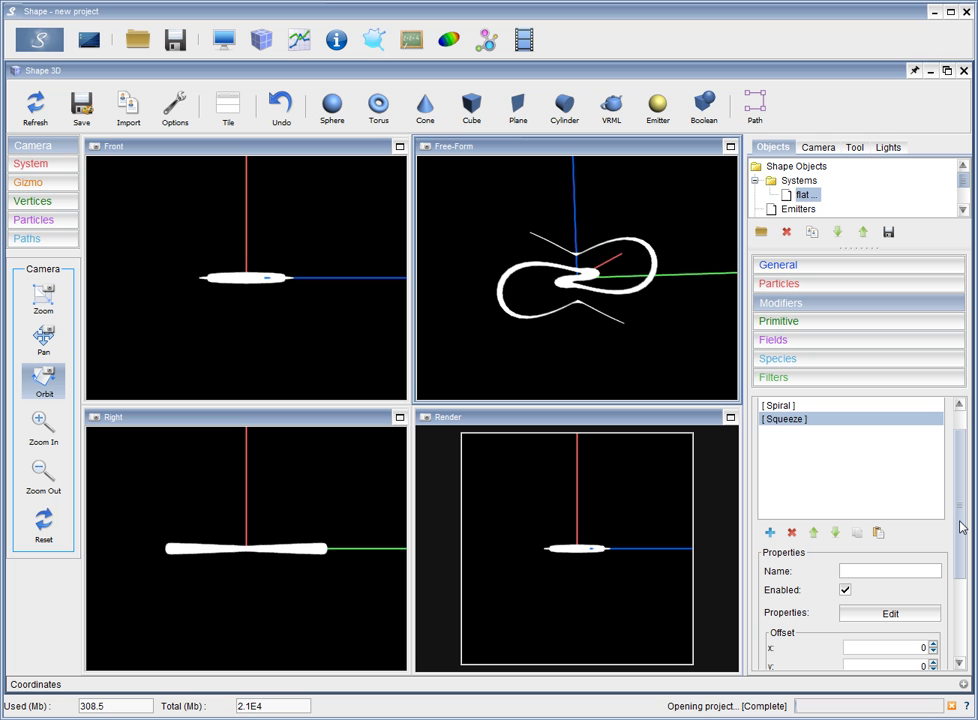
{"action": "left_click_drag", "start_coordinate": [960, 526], "coordinate": [954, 469]}
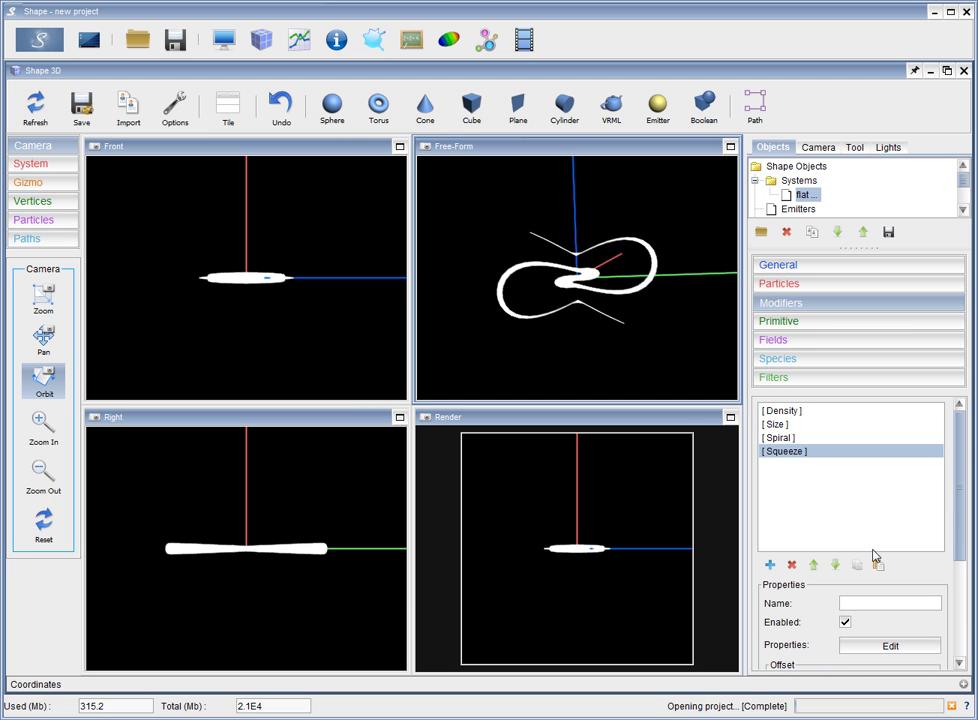
Move Squeeze ahead of Spiral and open its profile graph, raising the right end point
{"action": "left_click", "coordinate": [816, 566]}
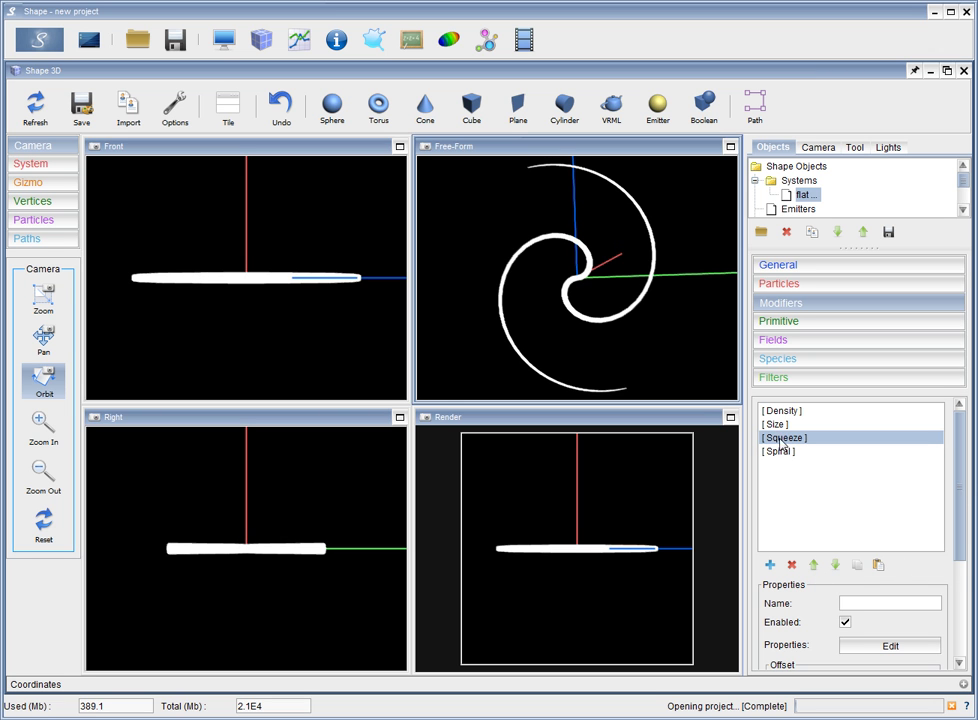
{"action": "mouse_move", "coordinate": [963, 484]}
{"action": "left_mouse_down"}
{"action": "mouse_move", "coordinate": [963, 539]}
{"action": "mouse_move", "coordinate": [963, 478]}
{"action": "left_mouse_up"}
{"action": "left_click", "coordinate": [885, 646]}
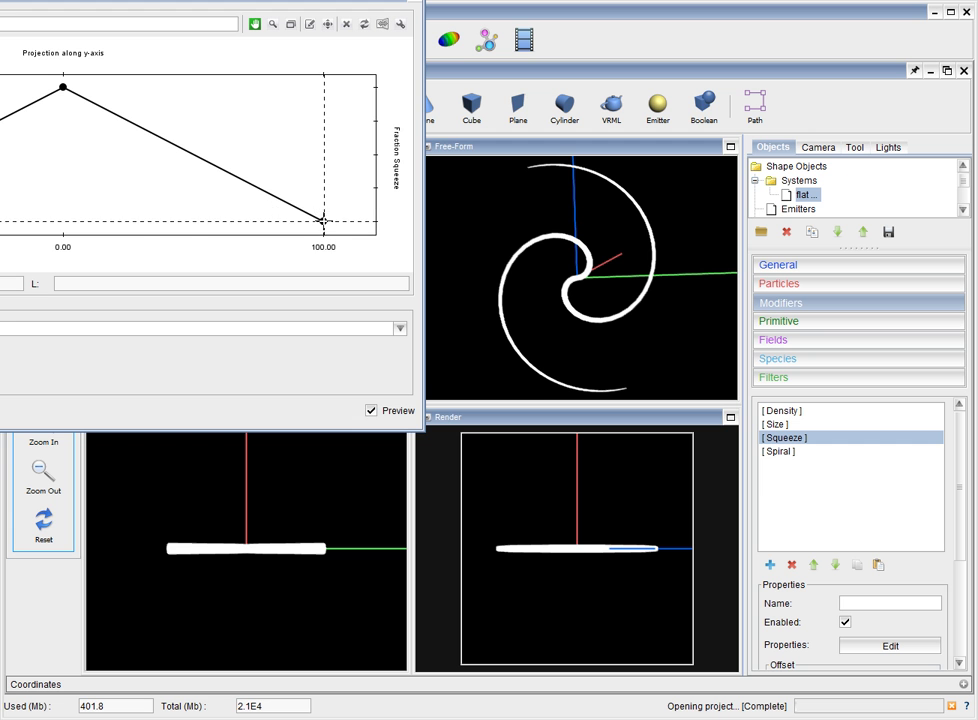
{"action": "left_click_drag", "start_coordinate": [322, 220], "coordinate": [317, 629]}
{"action": "left_click", "coordinate": [366, 27]}
{"action": "left_click_drag", "start_coordinate": [400, 5], "coordinate": [637, 42]}
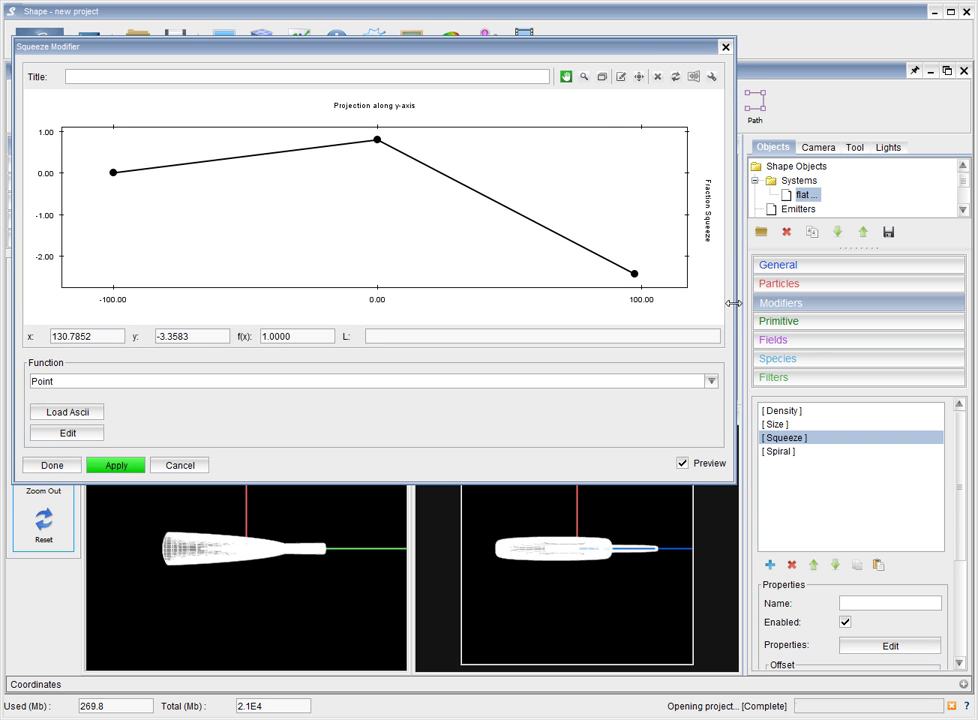
{"action": "left_click_drag", "start_coordinate": [734, 302], "coordinate": [430, 300]}
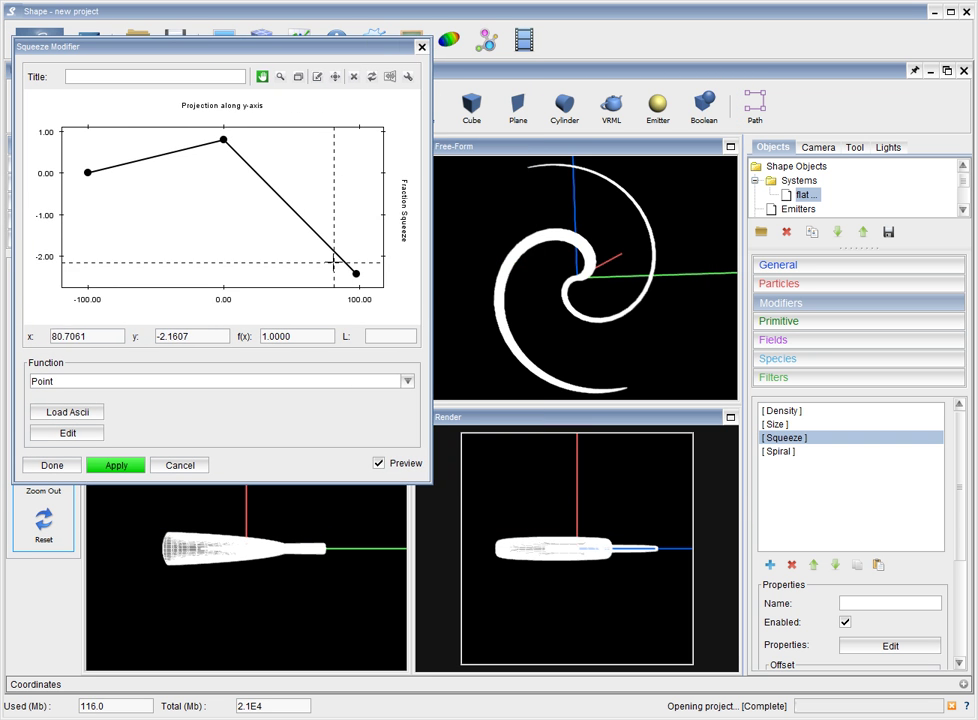
Smooth the Squeeze curve into an S-bend peaking near 0 and dropping to about -3
{"action": "mouse_move", "coordinate": [222, 139]}
{"action": "left_mouse_down"}
{"action": "mouse_move", "coordinate": [223, 169]}
{"action": "mouse_move", "coordinate": [225, 122]}
{"action": "mouse_move", "coordinate": [227, 130]}
{"action": "left_mouse_up"}
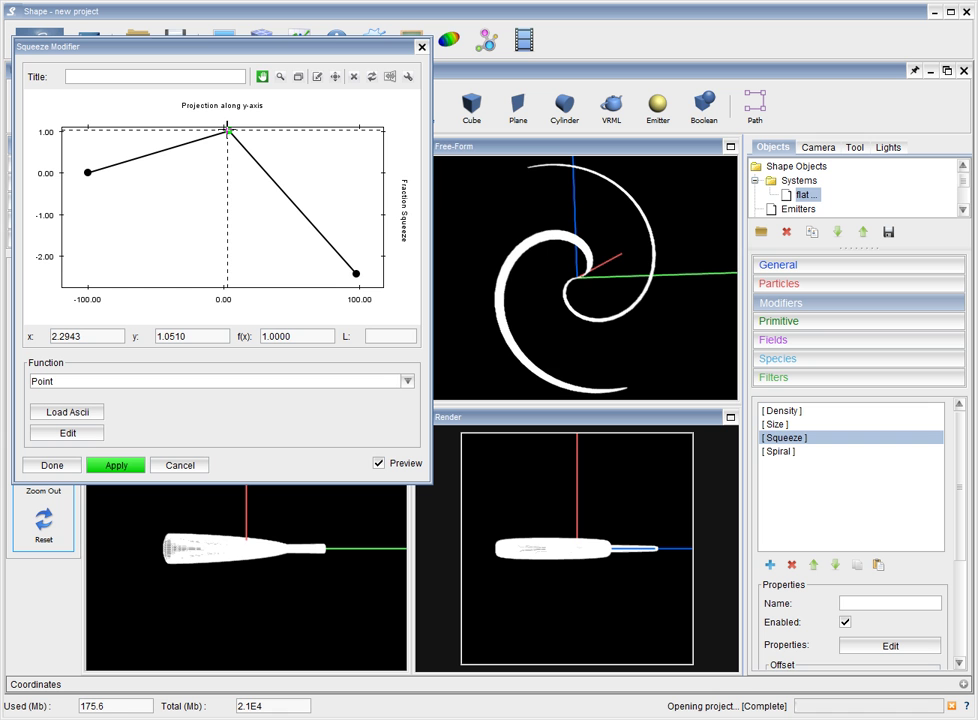
{"action": "left_click", "coordinate": [390, 78]}
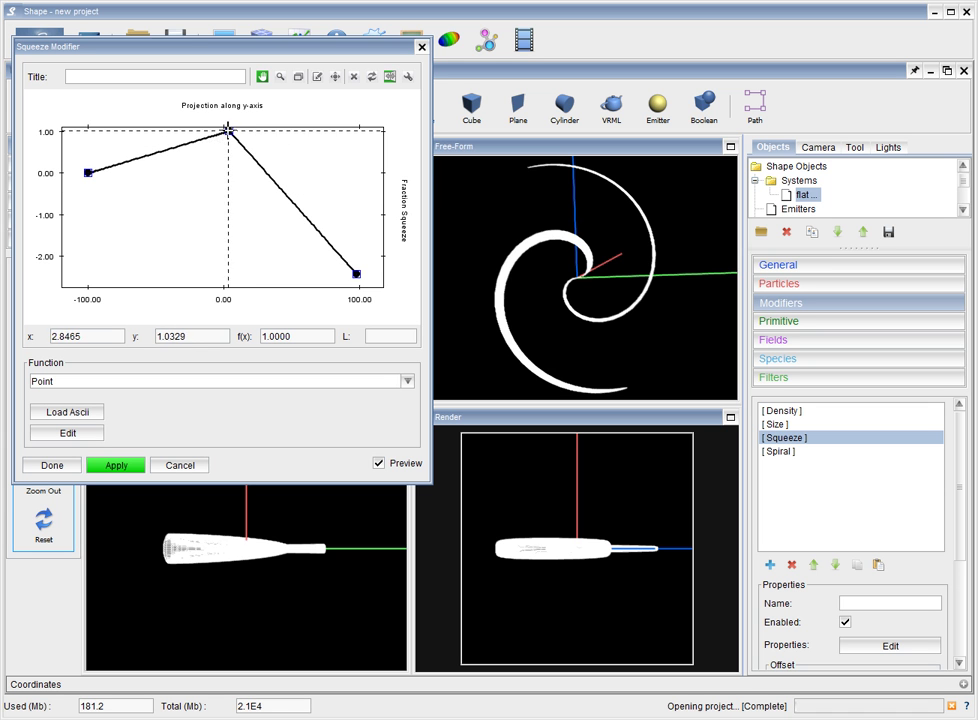
{"action": "left_click_drag", "start_coordinate": [226, 127], "coordinate": [338, 133]}
{"action": "left_click_drag", "start_coordinate": [356, 272], "coordinate": [209, 272]}
{"action": "left_click_drag", "start_coordinate": [356, 273], "coordinate": [356, 300]}
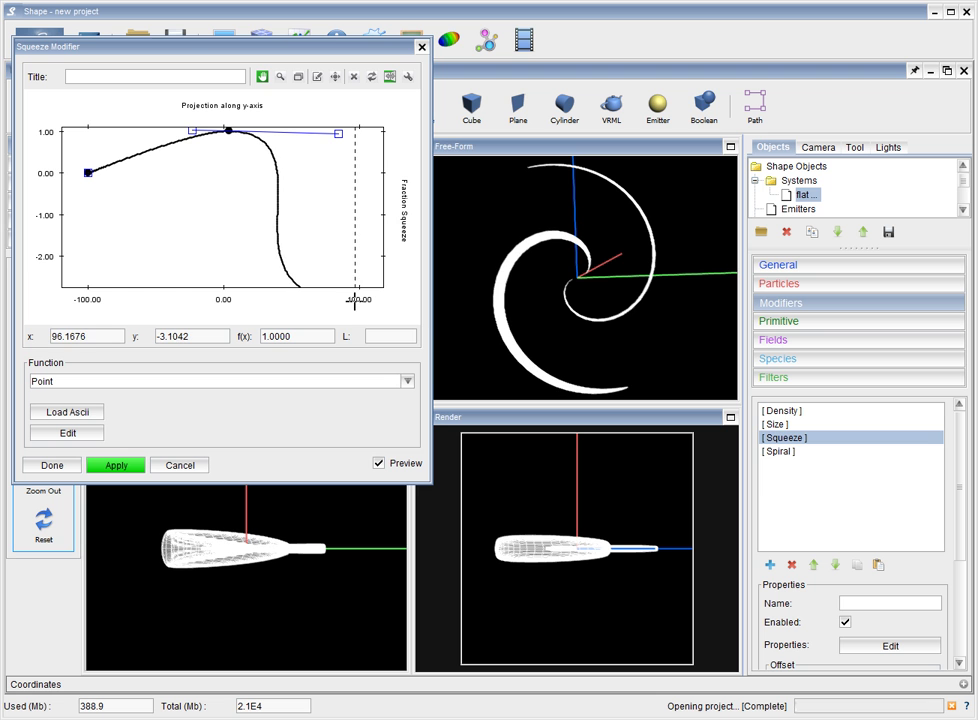
{"action": "left_click", "coordinate": [389, 75]}
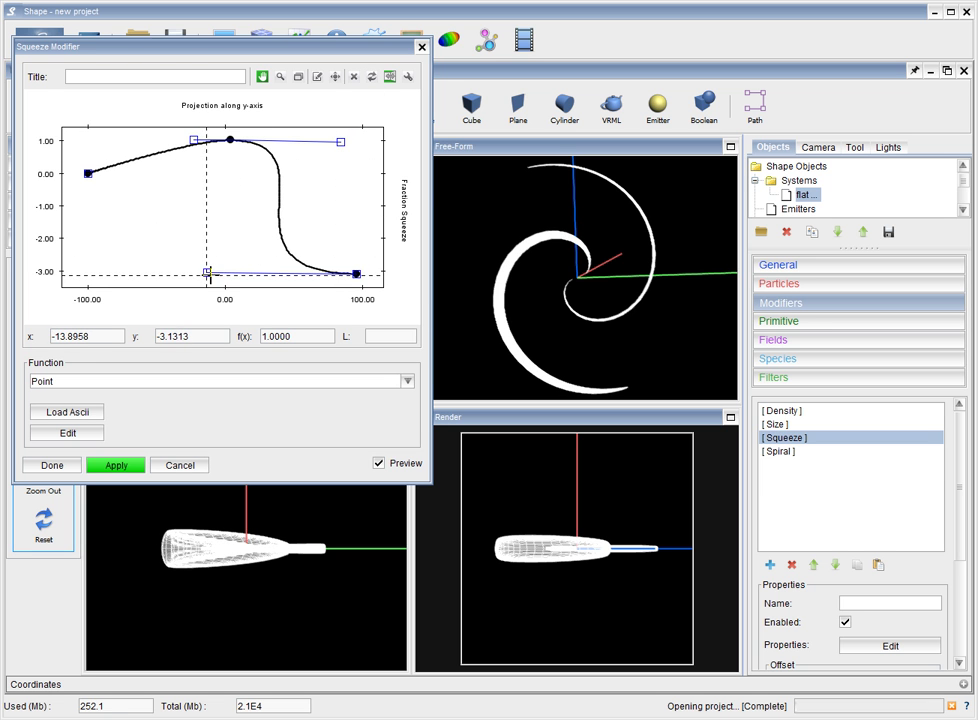
{"action": "left_click_drag", "start_coordinate": [207, 273], "coordinate": [337, 361]}
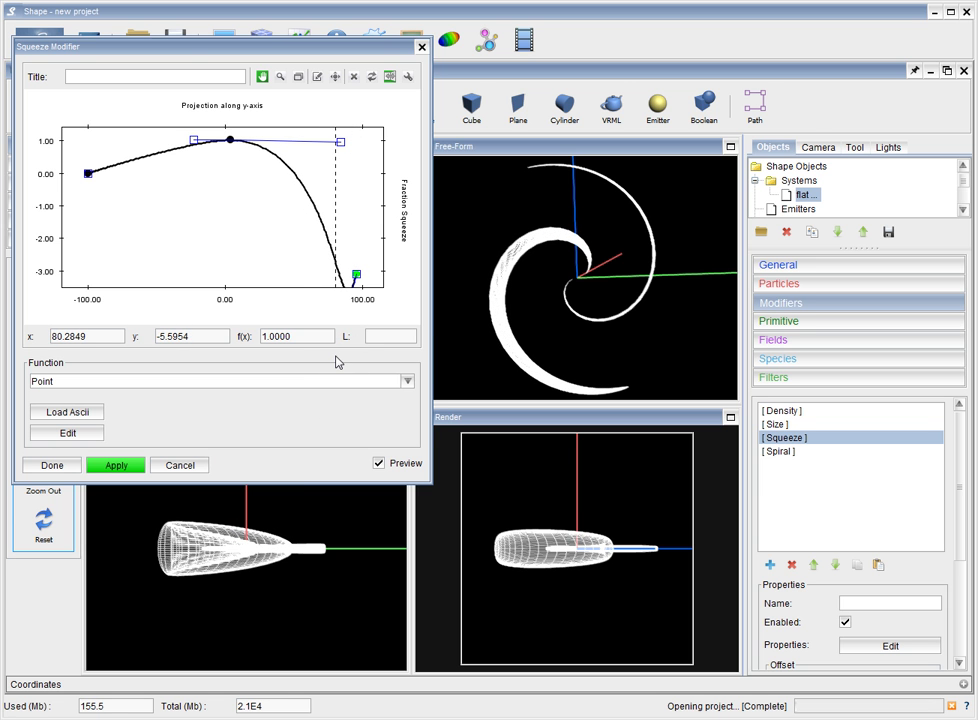
{"action": "left_click", "coordinate": [421, 46]}
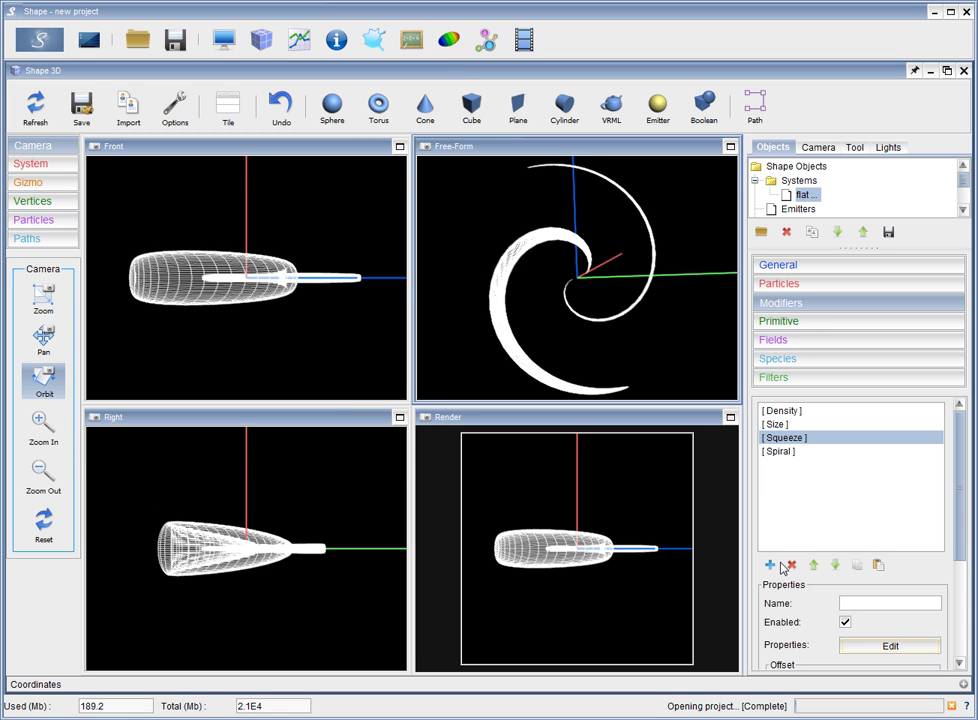
Rewrite the Spiral rotation function f(x) as abs((0.02*x)^4)
{"action": "left_click", "coordinate": [779, 451]}
{"action": "left_click", "coordinate": [882, 645]}
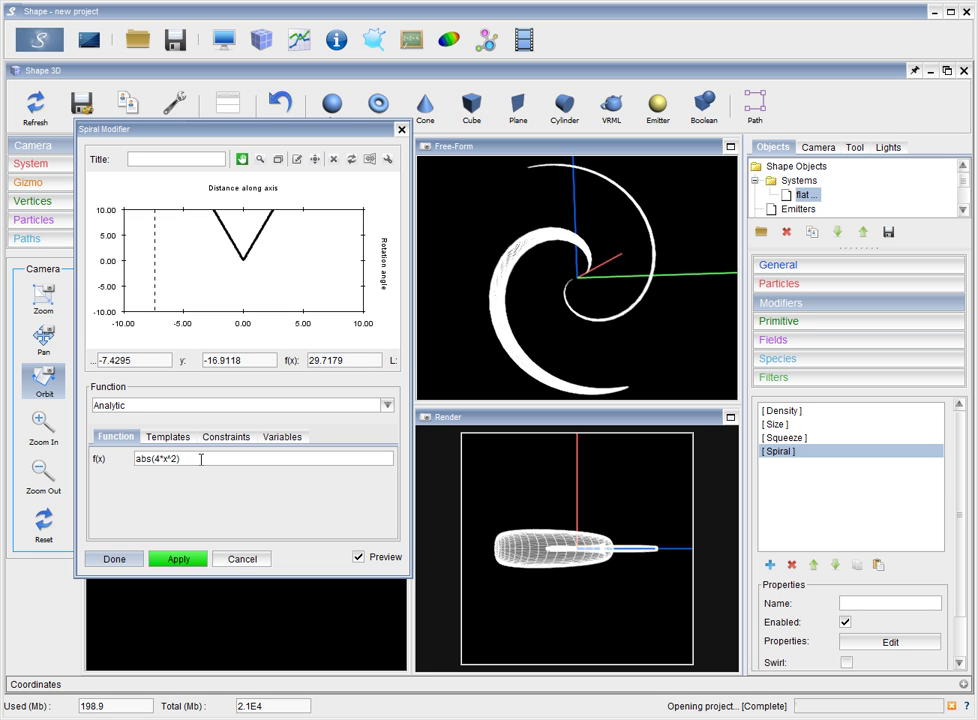
{"action": "type", "text": ")"}
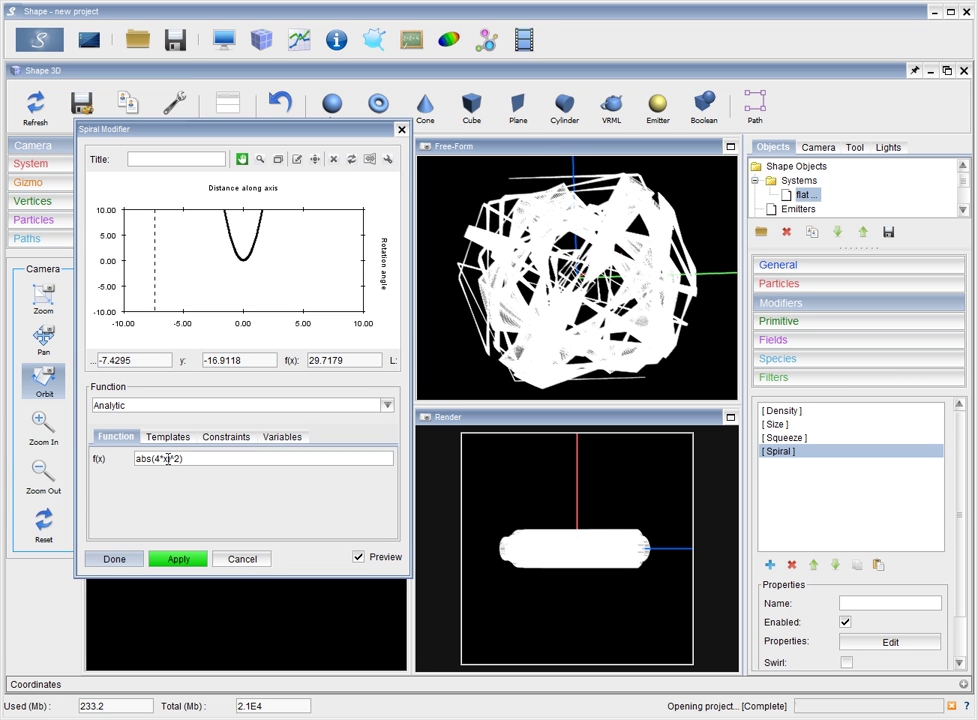
{"action": "type", "text": ")"}
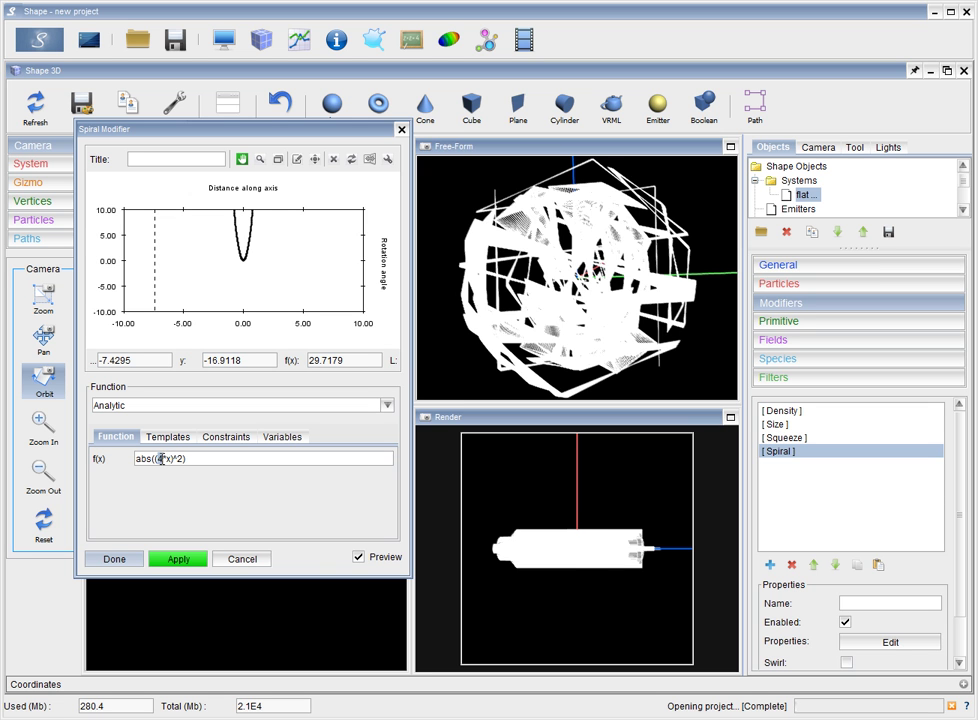
{"action": "type", "text": "0.2"}
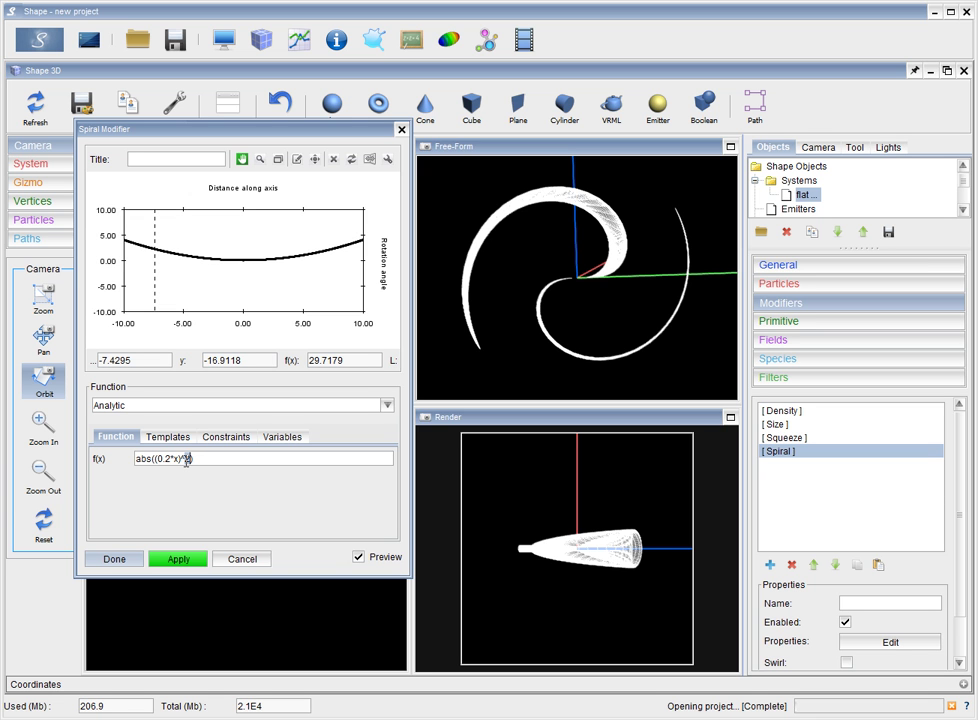
{"action": "key", "text": "BackSpace"}
{"action": "type", "text": "4"}
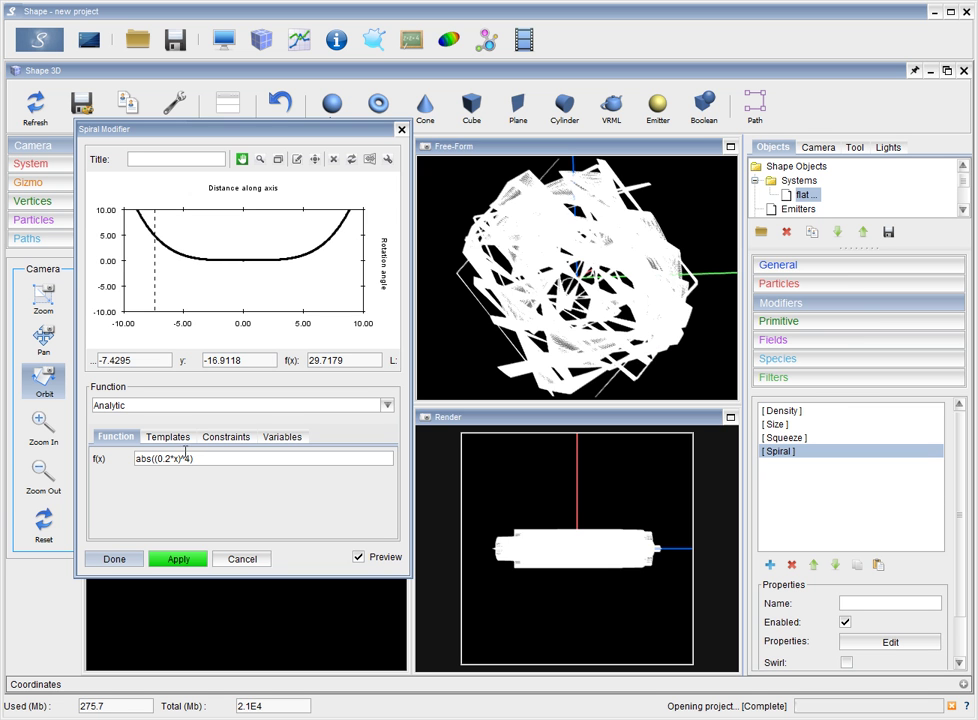
{"action": "left_click", "coordinate": [166, 459]}
{"action": "type", "text": "0"}
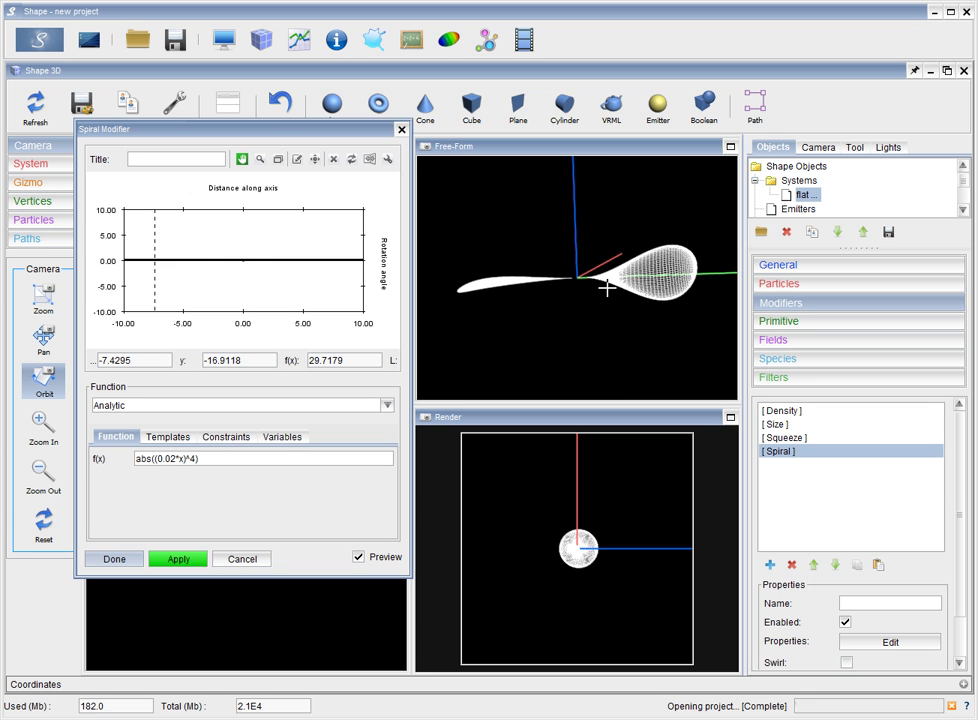
Close the Spiral editor and disable the Squeeze modifier
{"action": "left_click", "coordinate": [788, 428]}
{"action": "left_click", "coordinate": [790, 438]}
{"action": "left_click", "coordinate": [845, 622]}
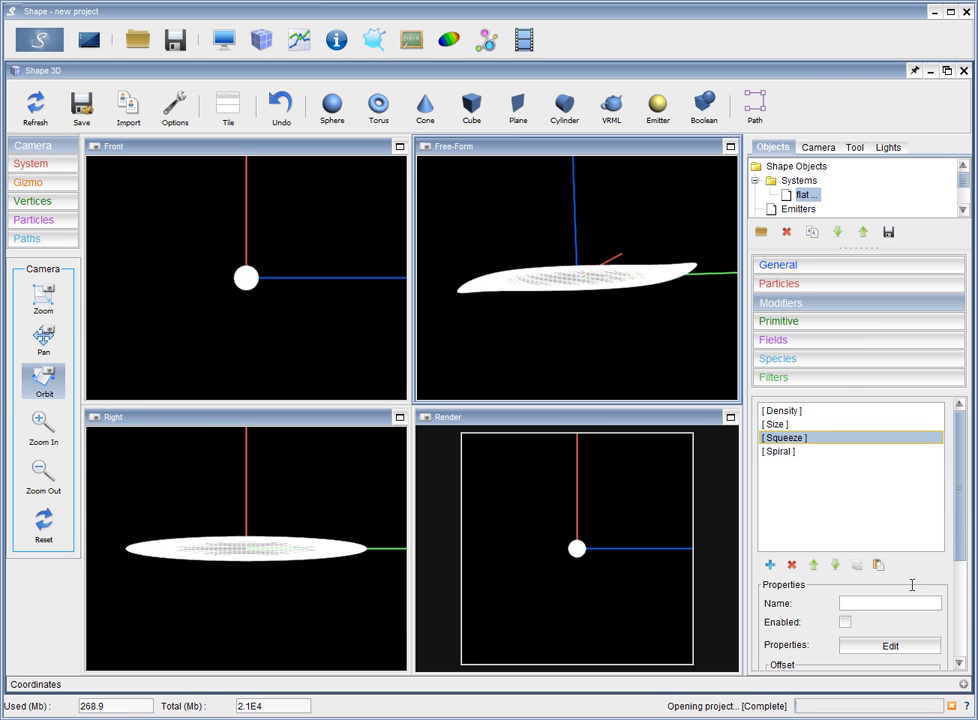
Change the Spiral function to abs((0.05*x)^4), giving an S-shaped spiral with long tails
{"action": "left_click", "coordinate": [773, 452]}
{"action": "left_click", "coordinate": [872, 645]}
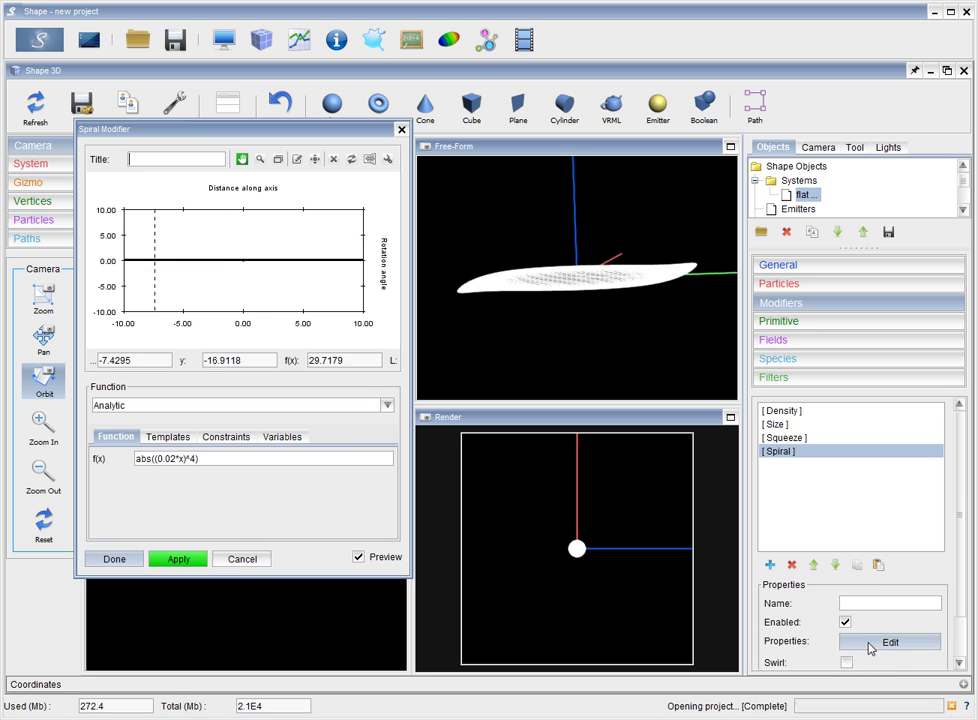
{"action": "double_click", "coordinate": [194, 457]}
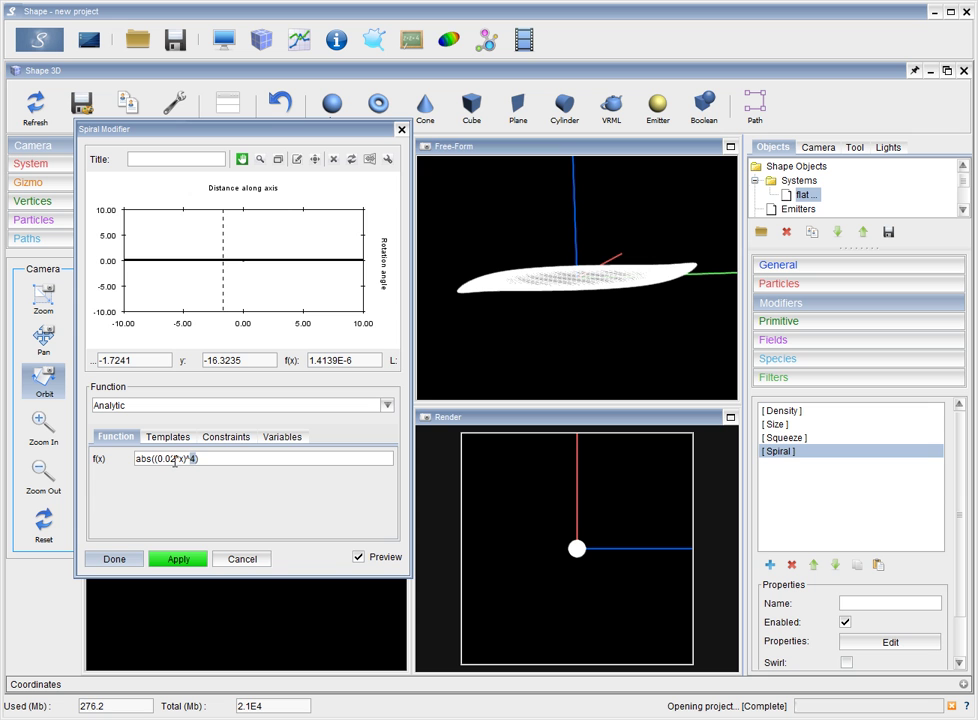
{"action": "left_click", "coordinate": [172, 459]}
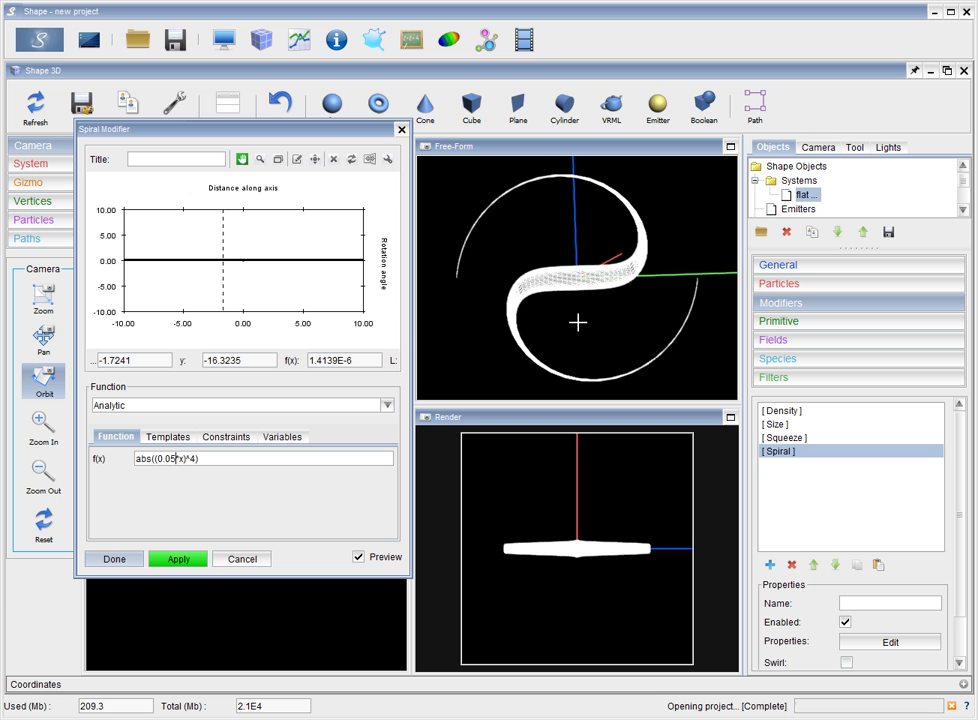
{"action": "left_click", "coordinate": [400, 130]}
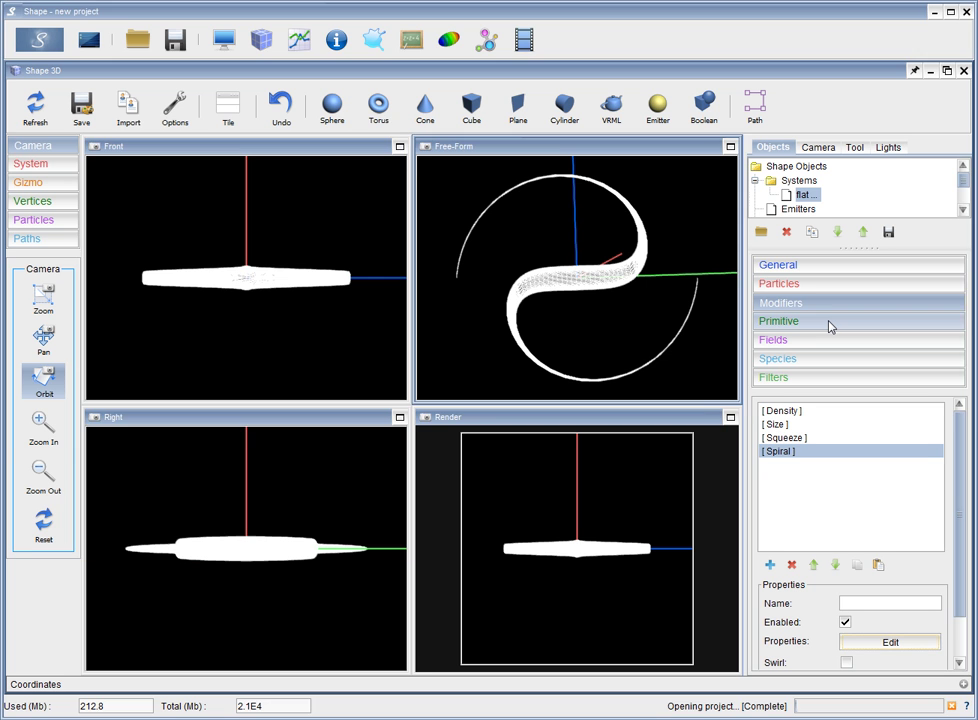
Hide the flat spiral, draw a second sphere PS_0 at the Front view centre, and select its name
{"action": "left_click", "coordinate": [855, 265]}
{"action": "left_click", "coordinate": [953, 447]}
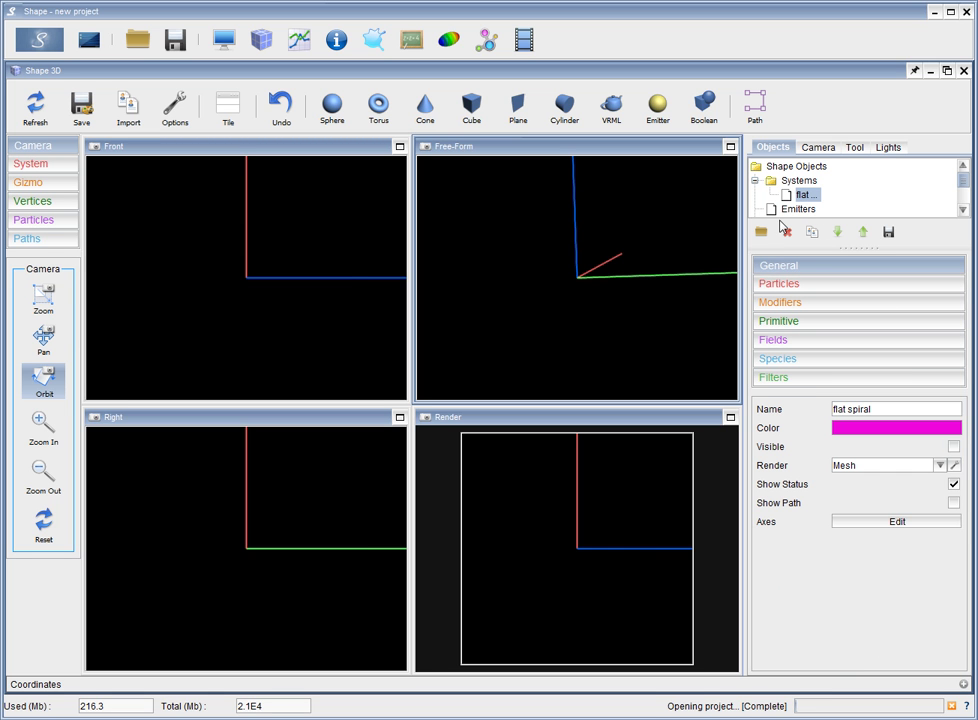
{"action": "left_click", "coordinate": [332, 105]}
{"action": "left_click_drag", "start_coordinate": [245, 278], "coordinate": [316, 349]}
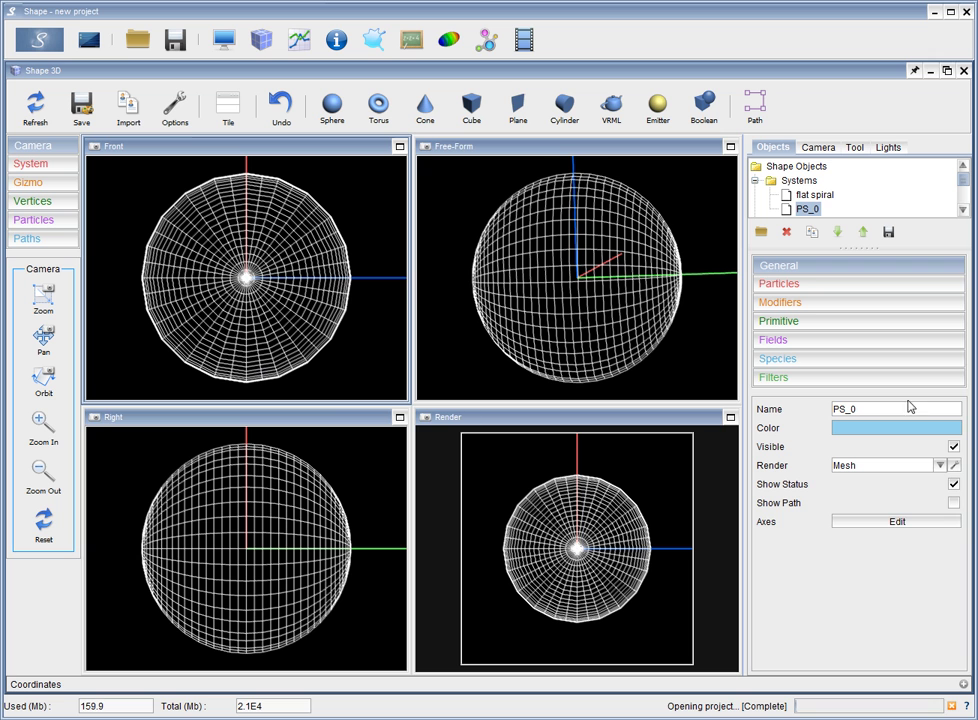
{"action": "left_click_drag", "start_coordinate": [880, 412], "coordinate": [768, 405]}
Rename the sphere to 'precessing jet' and add a Size modifier to it
{"action": "type", "text": "precessing jet"}
{"action": "key", "text": "Return"}
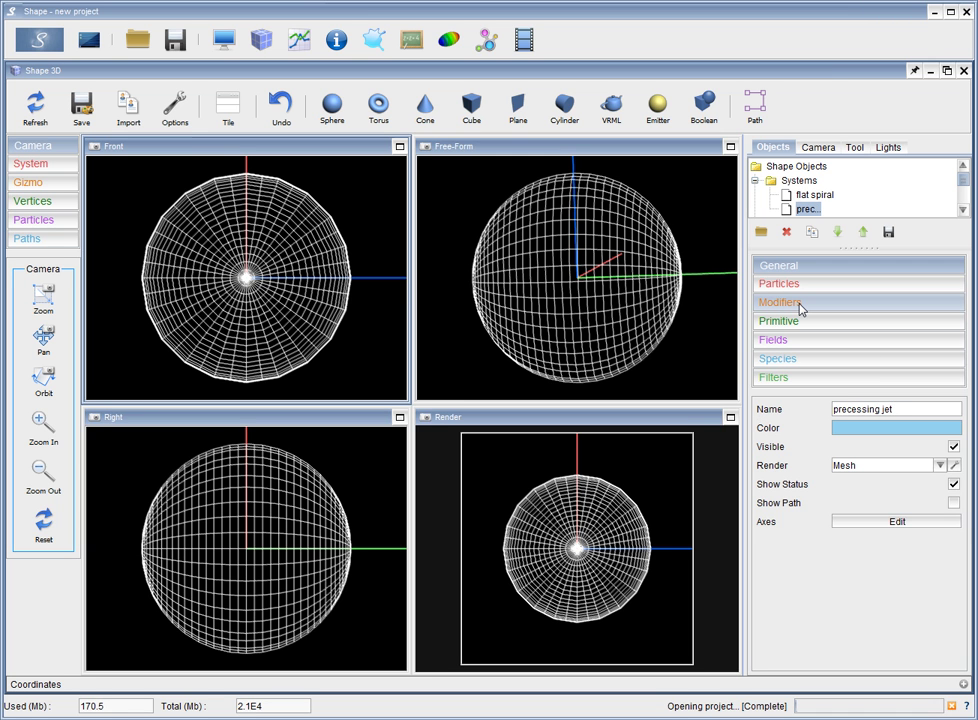
{"action": "left_click", "coordinate": [801, 306]}
{"action": "left_click", "coordinate": [769, 566]}
{"action": "left_click", "coordinate": [798, 570]}
{"action": "left_click", "coordinate": [800, 661]}
Set the Size modifier's y and x scale to 0.1, squashing the jet into a thin spindle
{"action": "left_click_drag", "start_coordinate": [957, 497], "coordinate": [966, 567]}
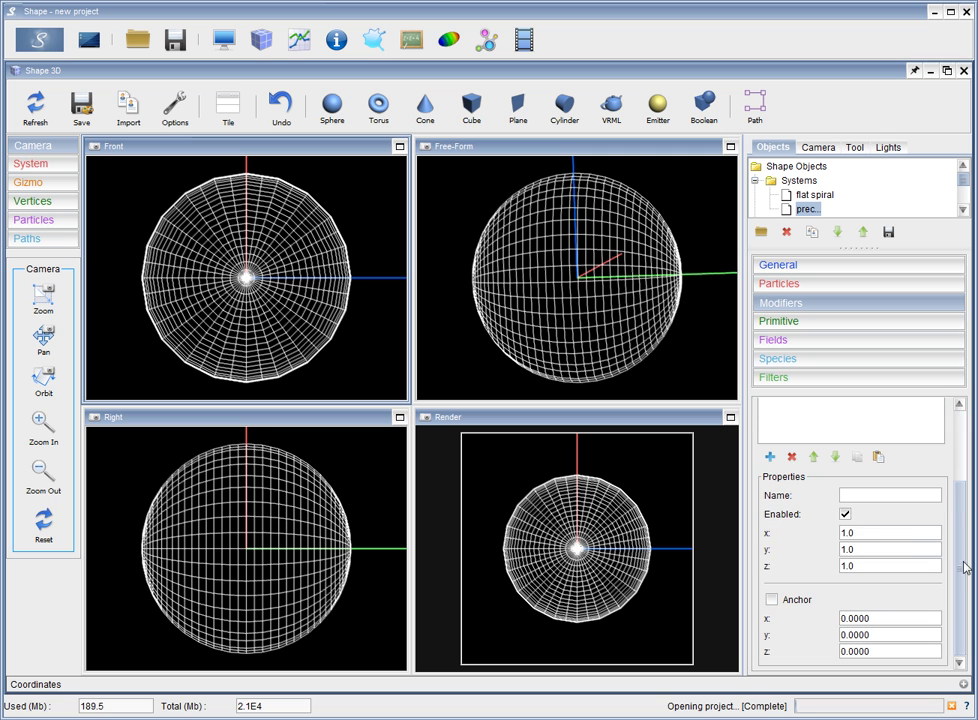
{"action": "double_click", "coordinate": [853, 548]}
{"action": "type", "text": "0.1"}
{"action": "key", "text": "Return"}
{"action": "left_click_drag", "start_coordinate": [864, 531], "coordinate": [840, 532]}
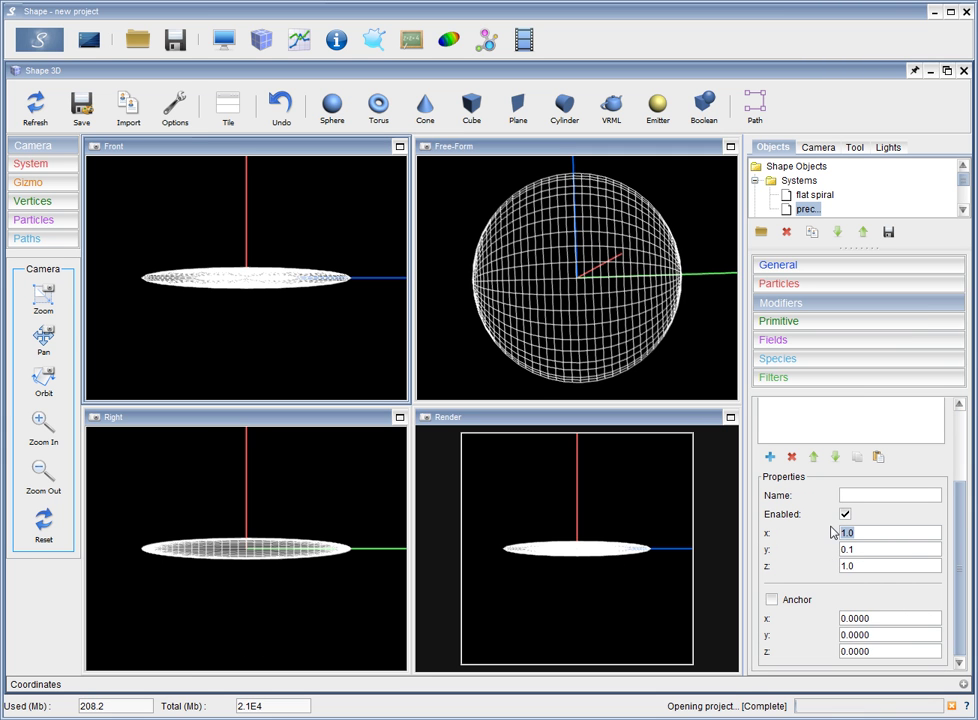
{"action": "type", "text": "0.1"}
{"action": "key", "text": "Return"}
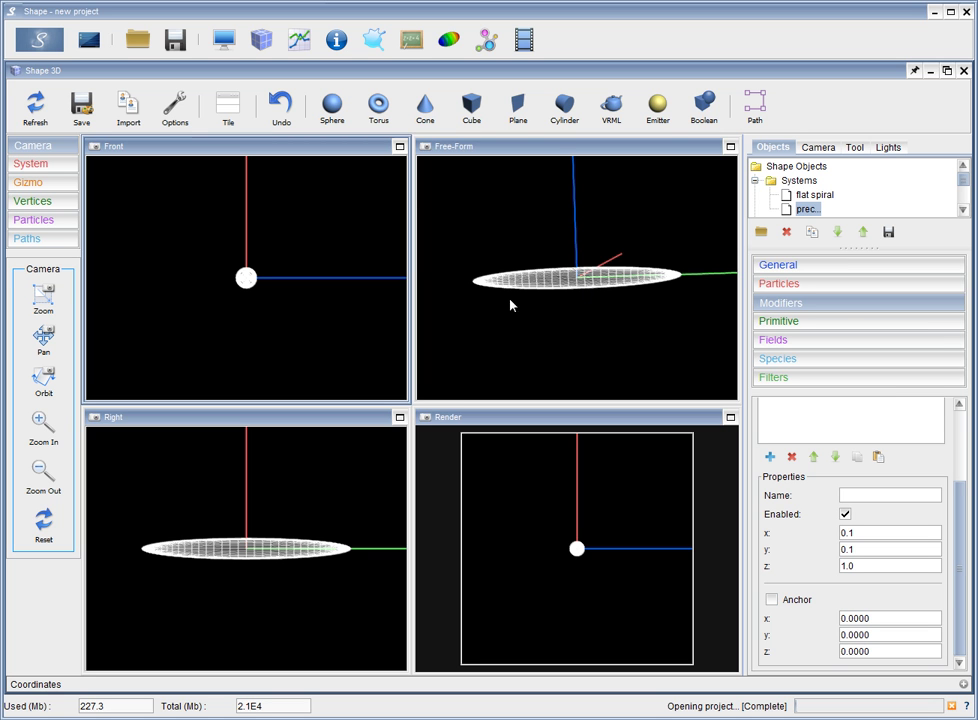
{"action": "left_click", "coordinate": [43, 380]}
{"action": "left_click_drag", "start_coordinate": [581, 295], "coordinate": [444, 220]}
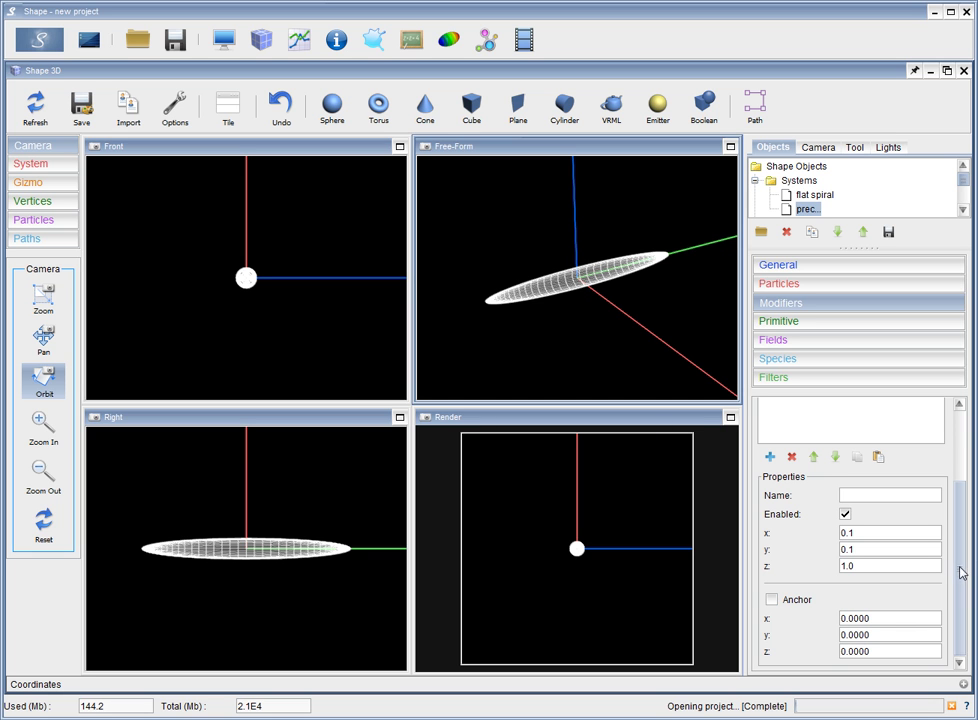
Add a Twist modifier to the jet and replace its sin(x/500) angle function with the constant 30
{"action": "left_click", "coordinate": [770, 456]}
{"action": "scroll", "coordinate": [884, 494], "scroll_direction": "down", "scroll_amount": 3}
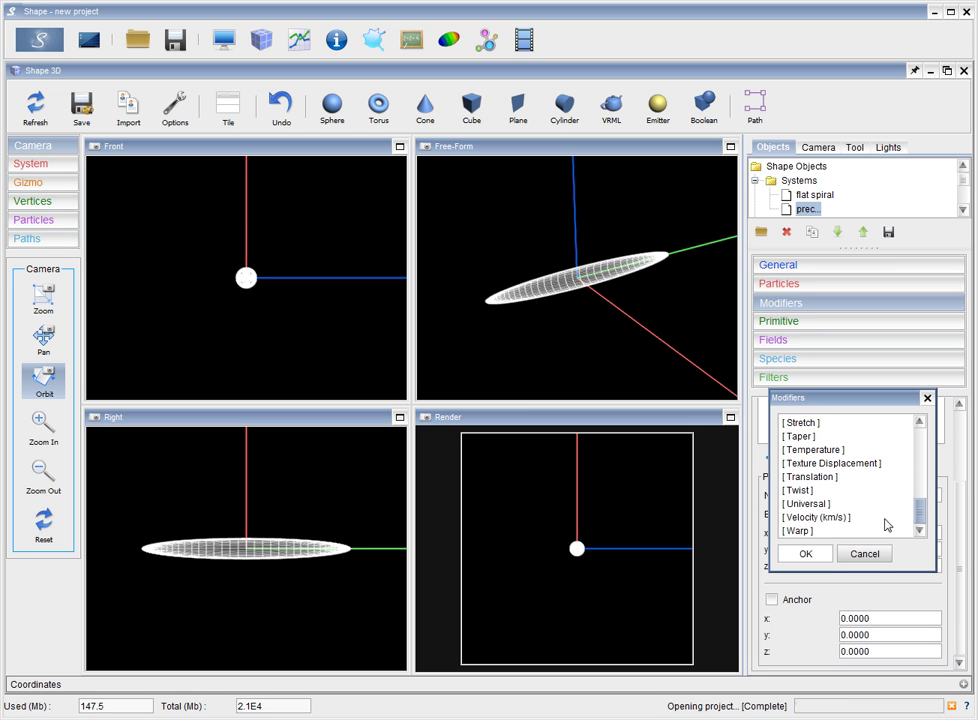
{"action": "left_click", "coordinate": [803, 490]}
{"action": "left_click", "coordinate": [805, 553]}
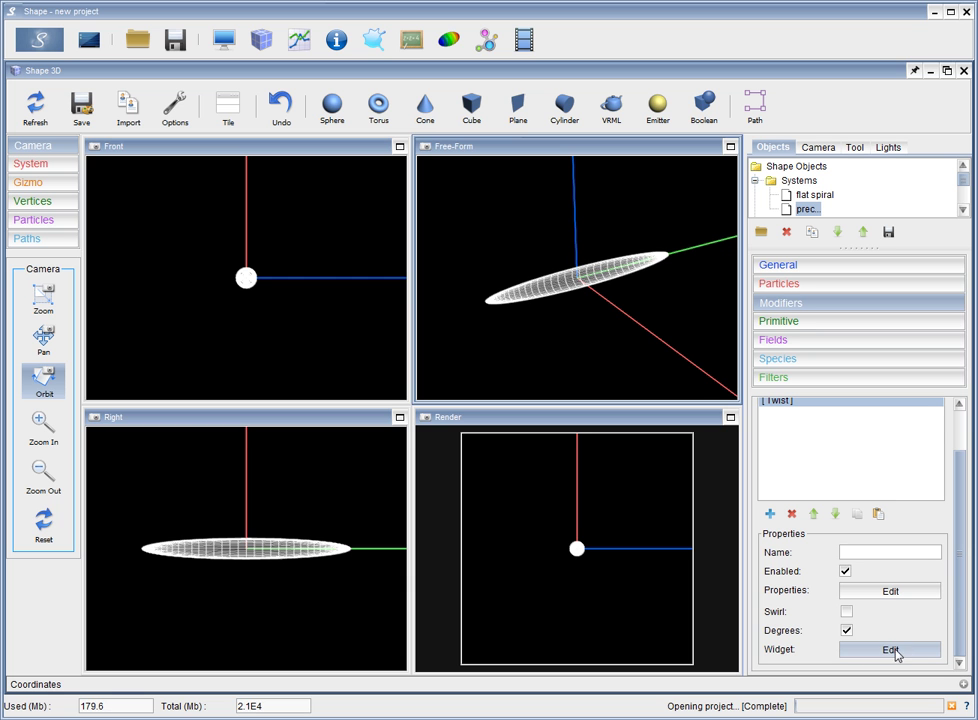
{"action": "left_click", "coordinate": [882, 592]}
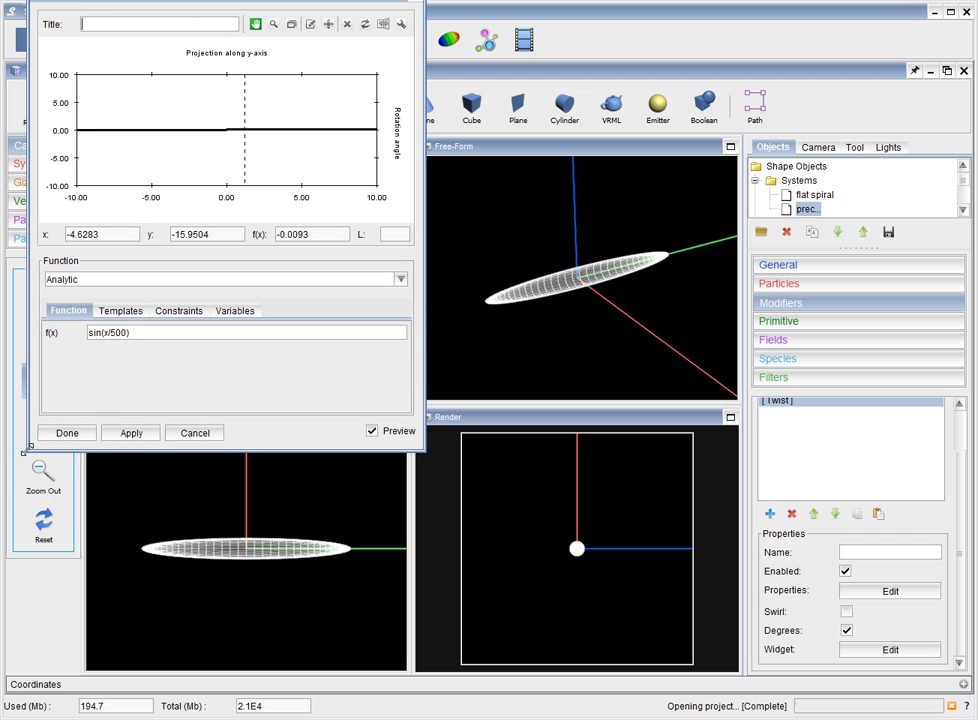
{"action": "left_click_drag", "start_coordinate": [142, 333], "coordinate": [79, 334]}
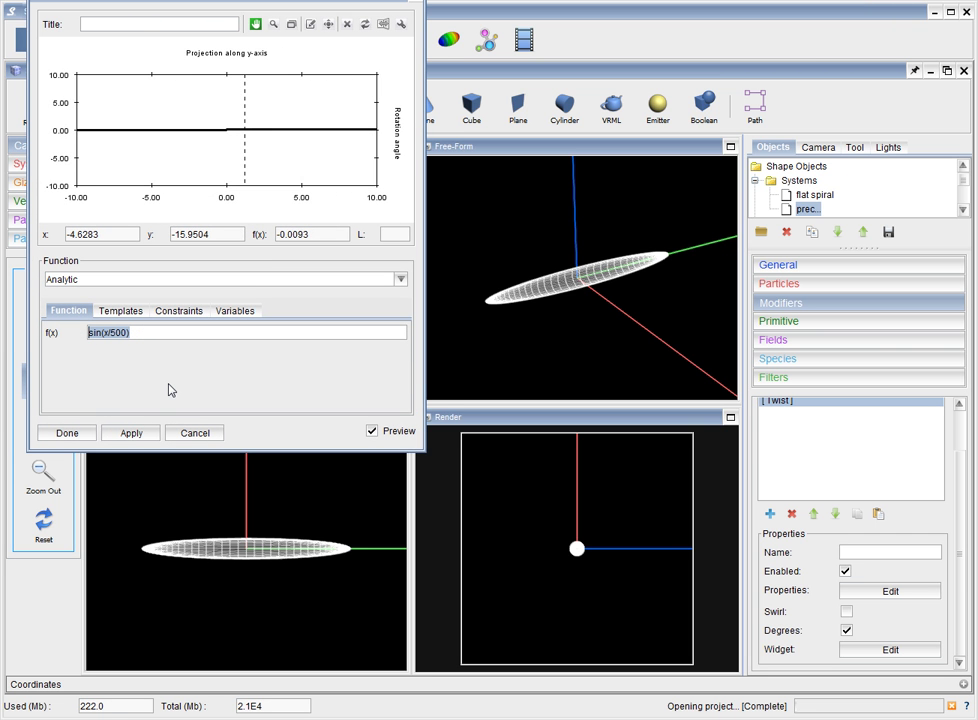
{"action": "type", "text": "30"}
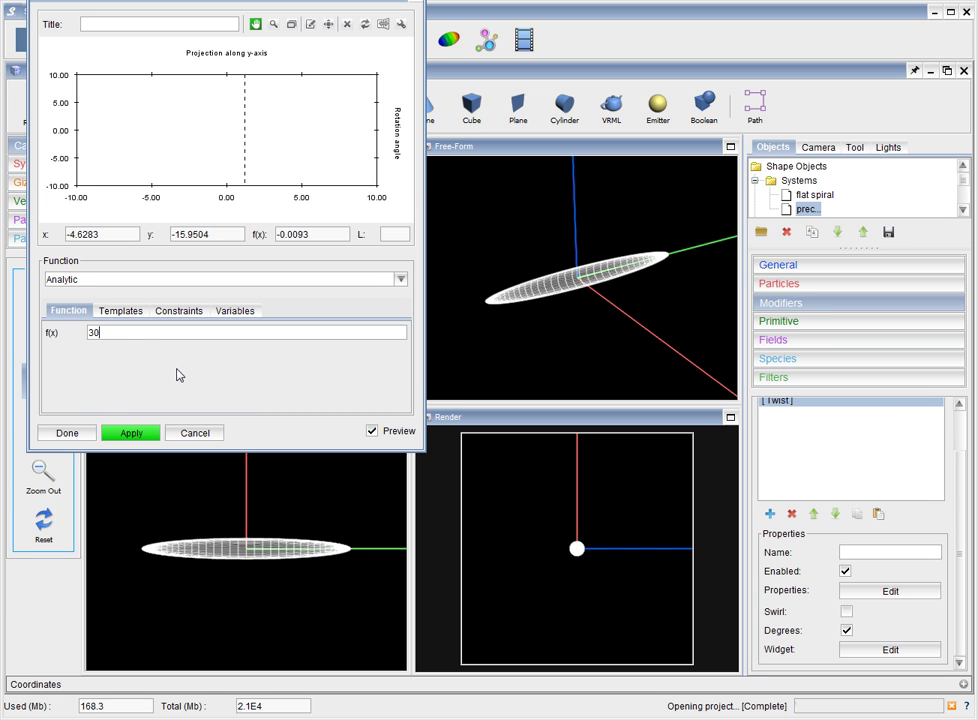
{"action": "left_click", "coordinate": [87, 333]}
{"action": "left_click", "coordinate": [66, 435]}
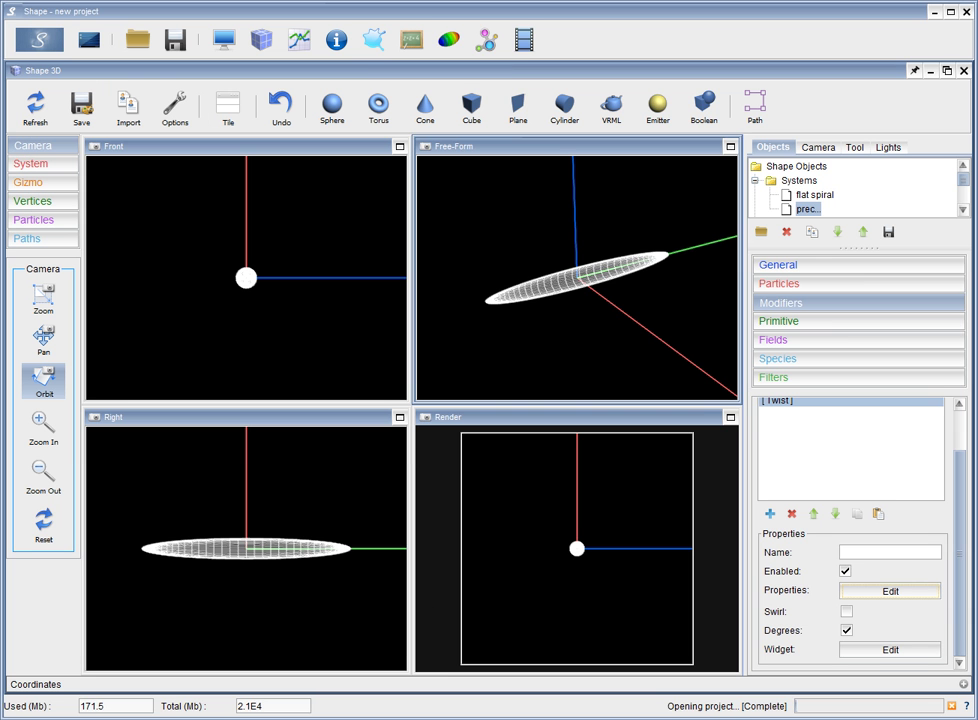
Display the twist's axis widget in the views and set its x rotation to 90
{"action": "left_click", "coordinate": [889, 649]}
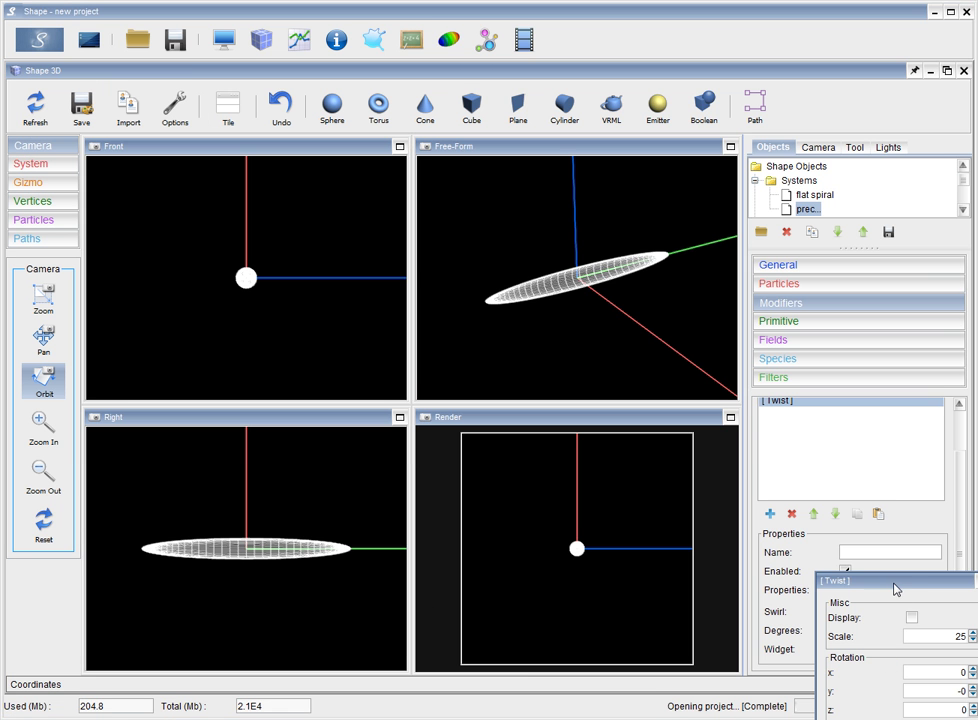
{"action": "left_click_drag", "start_coordinate": [893, 582], "coordinate": [218, 190]}
{"action": "left_click", "coordinate": [238, 222]}
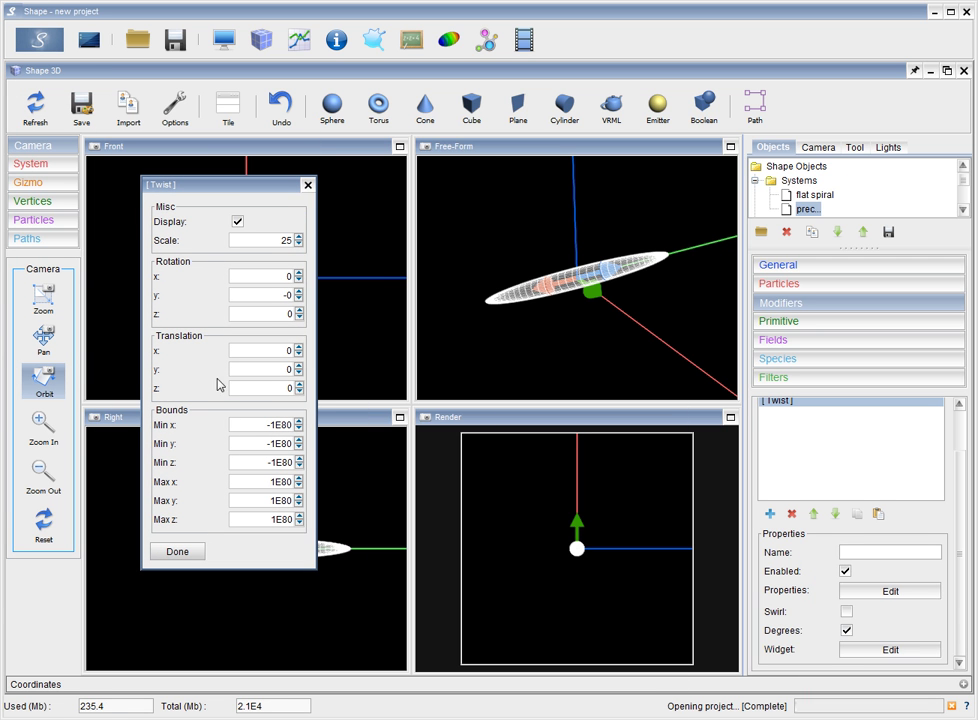
{"action": "type", "text": "3"}
{"action": "key", "text": "Return"}
{"action": "double_click", "coordinate": [287, 278]}
{"action": "type", "text": "90"}
{"action": "key", "text": "Return"}
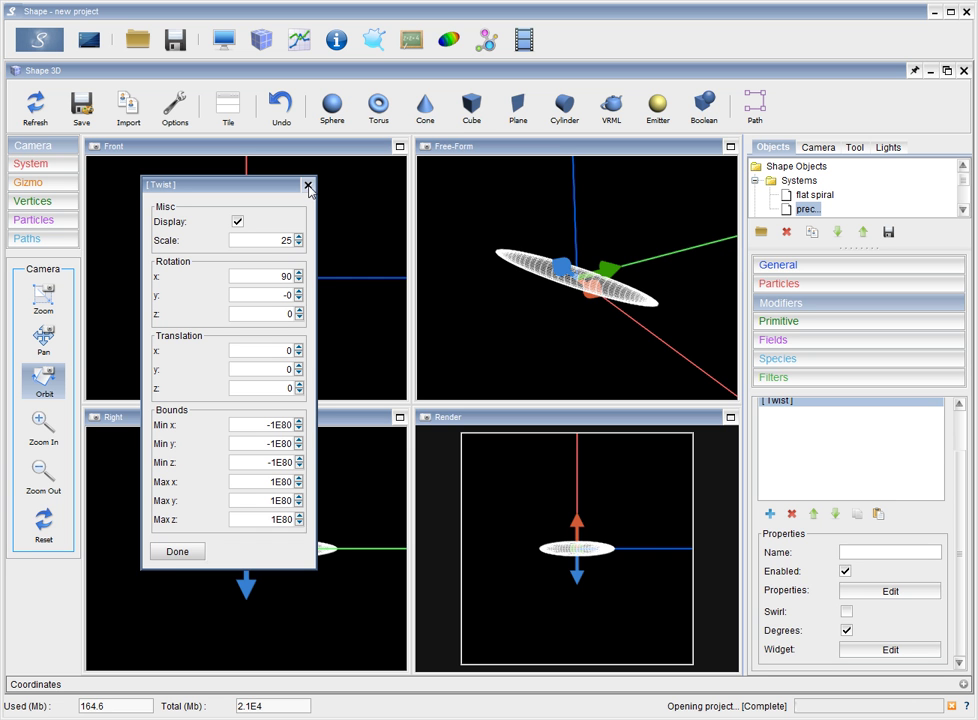
Close the twist widget settings and orbit the Free-Form view around the jet
{"action": "left_click", "coordinate": [308, 187]}
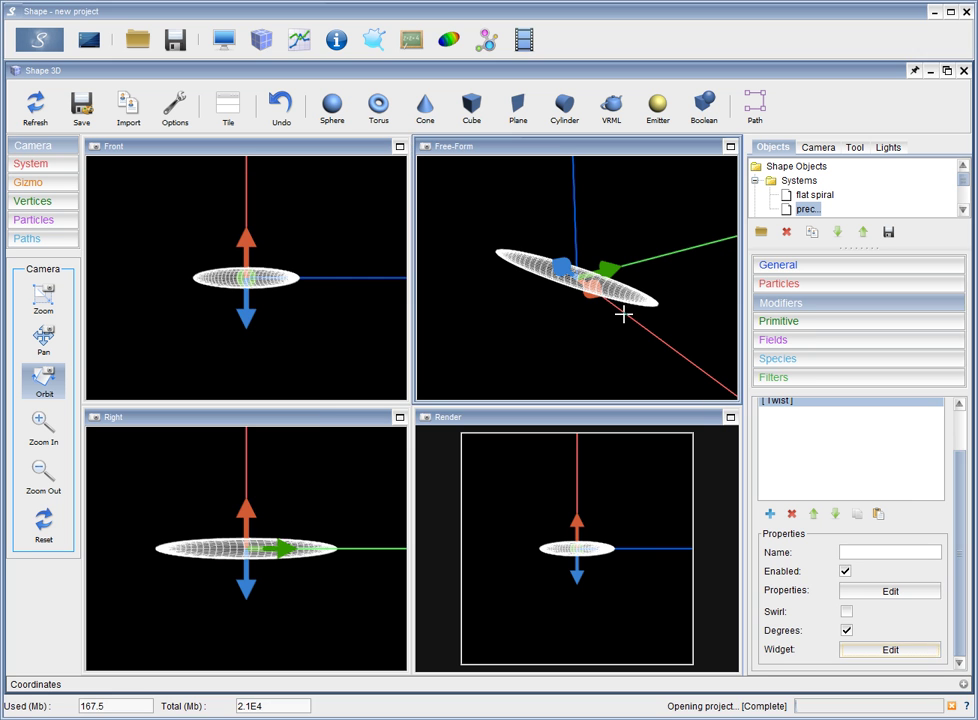
{"action": "left_click_drag", "start_coordinate": [738, 251], "coordinate": [681, 358]}
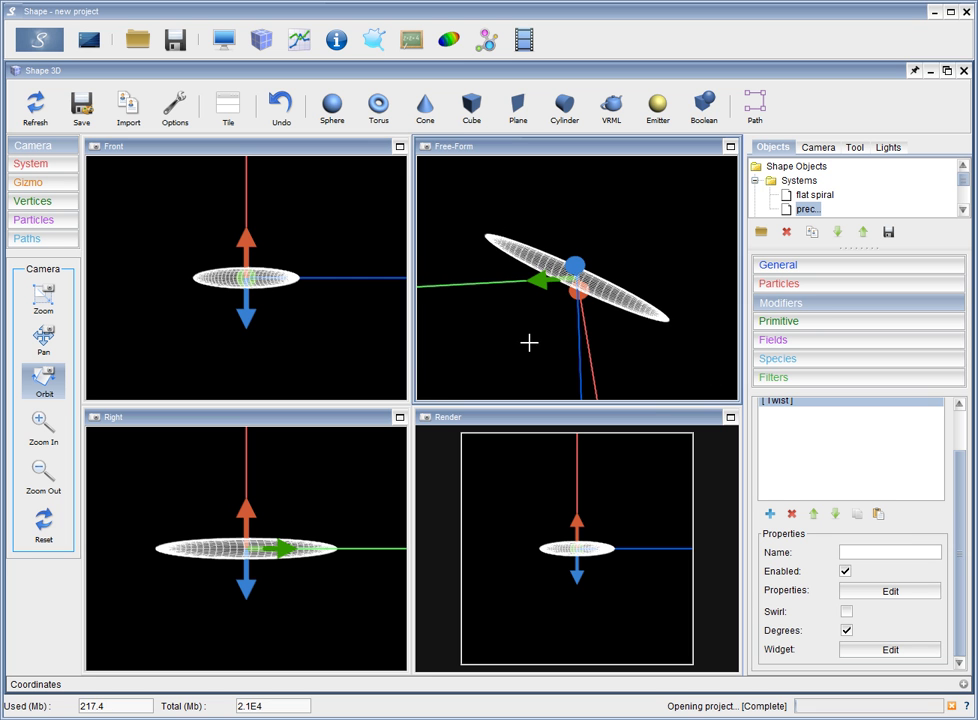
{"action": "left_click_drag", "start_coordinate": [517, 332], "coordinate": [541, 277]}
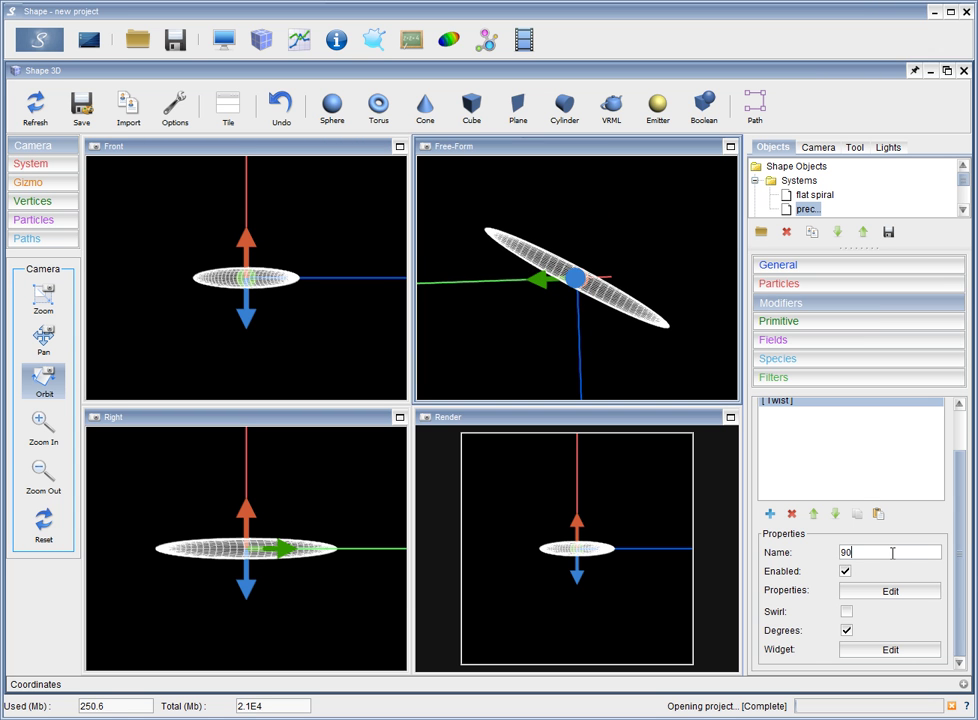
Finish naming the first twist modifier '90 deg rotation'
{"action": "type", "text": "deg rotation"}
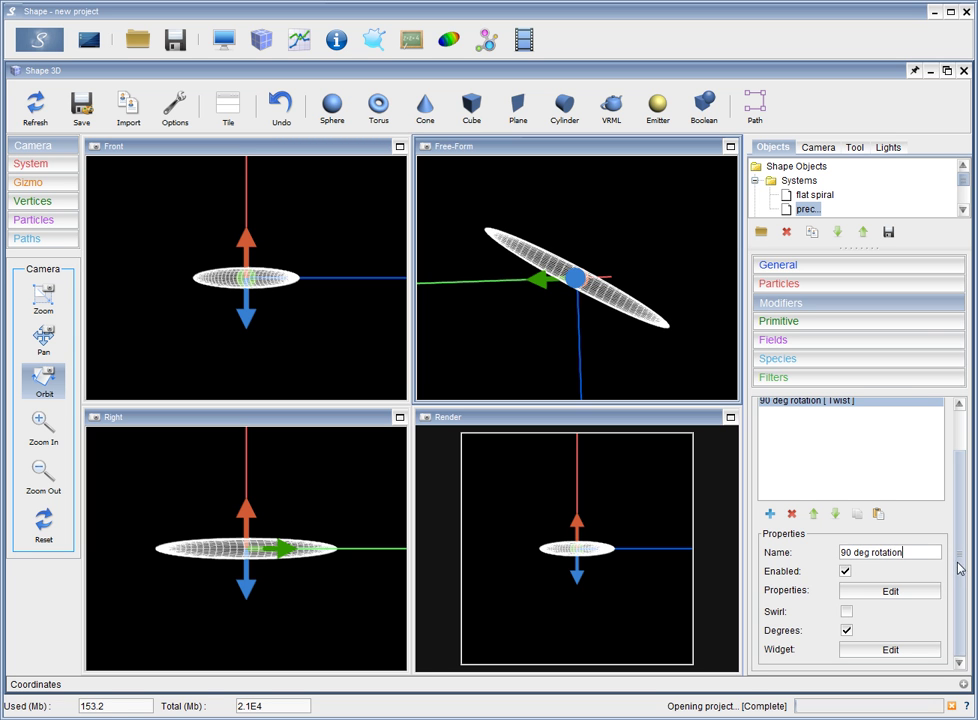
{"action": "scroll", "coordinate": [963, 510], "scroll_direction": "up", "scroll_amount": 2}
{"action": "scroll", "coordinate": [963, 510], "scroll_direction": "down", "scroll_amount": 1}
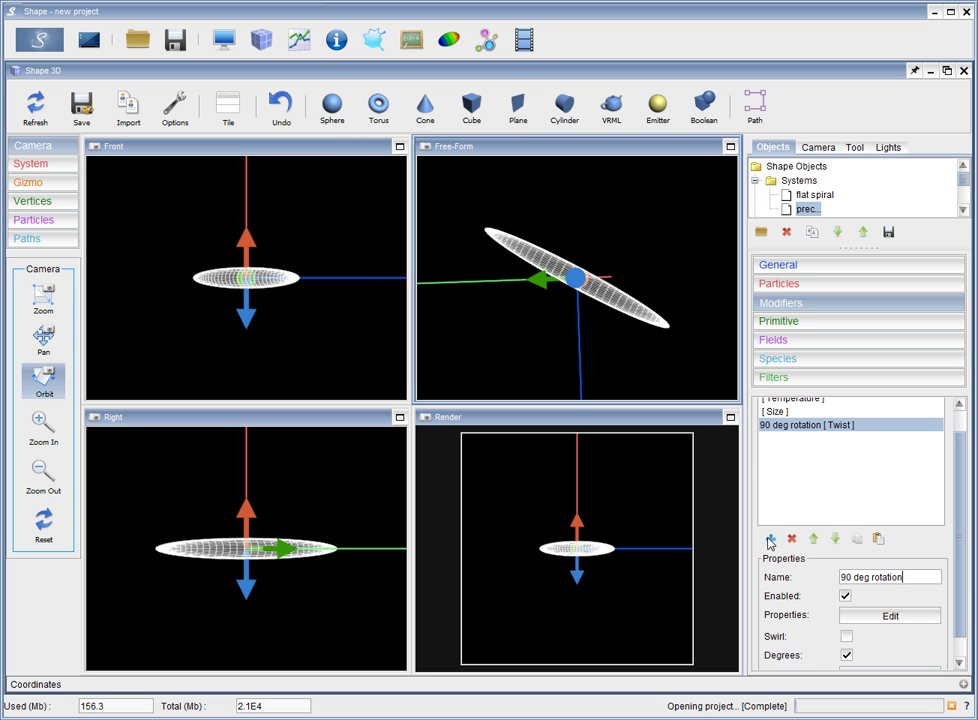
Add a second Twist modifier to the jet and name it 'spiral'
{"action": "left_click", "coordinate": [770, 540]}
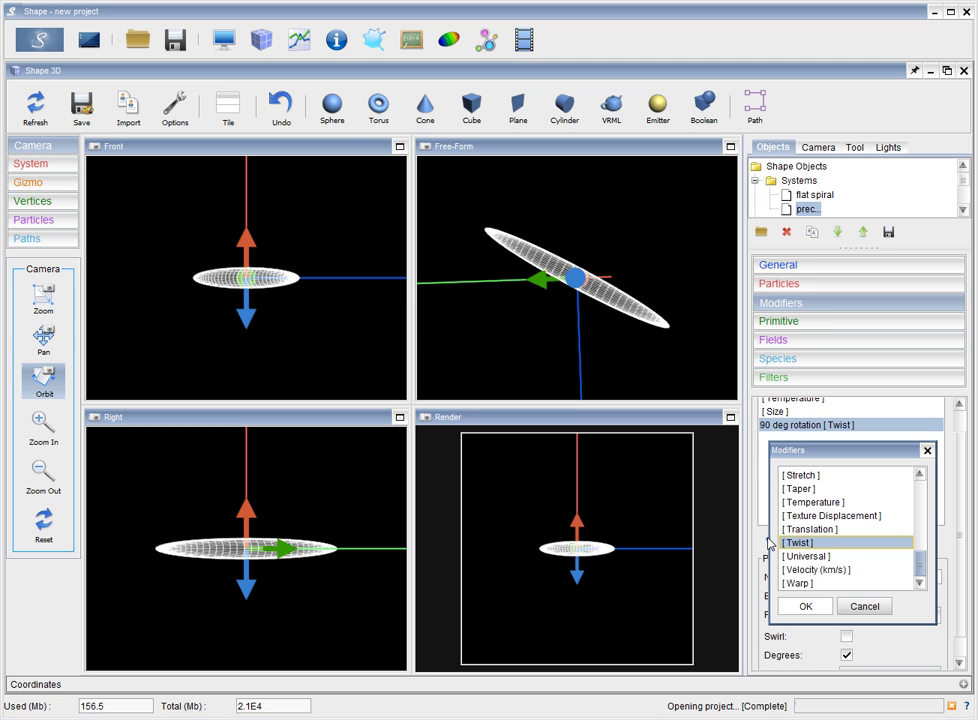
{"action": "scroll", "coordinate": [918, 567], "scroll_direction": "up", "scroll_amount": 1}
{"action": "scroll", "coordinate": [919, 571], "scroll_direction": "down", "scroll_amount": 1}
{"action": "left_click", "coordinate": [805, 606]}
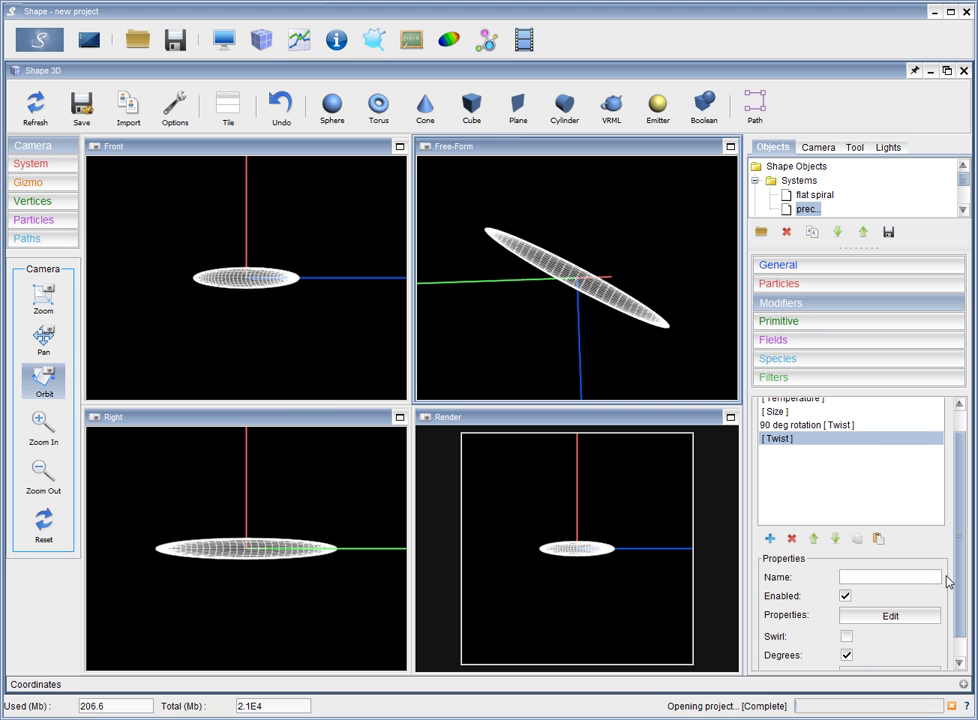
{"action": "left_click", "coordinate": [882, 580]}
{"action": "type", "text": "spiral"}
{"action": "key", "text": "Return"}
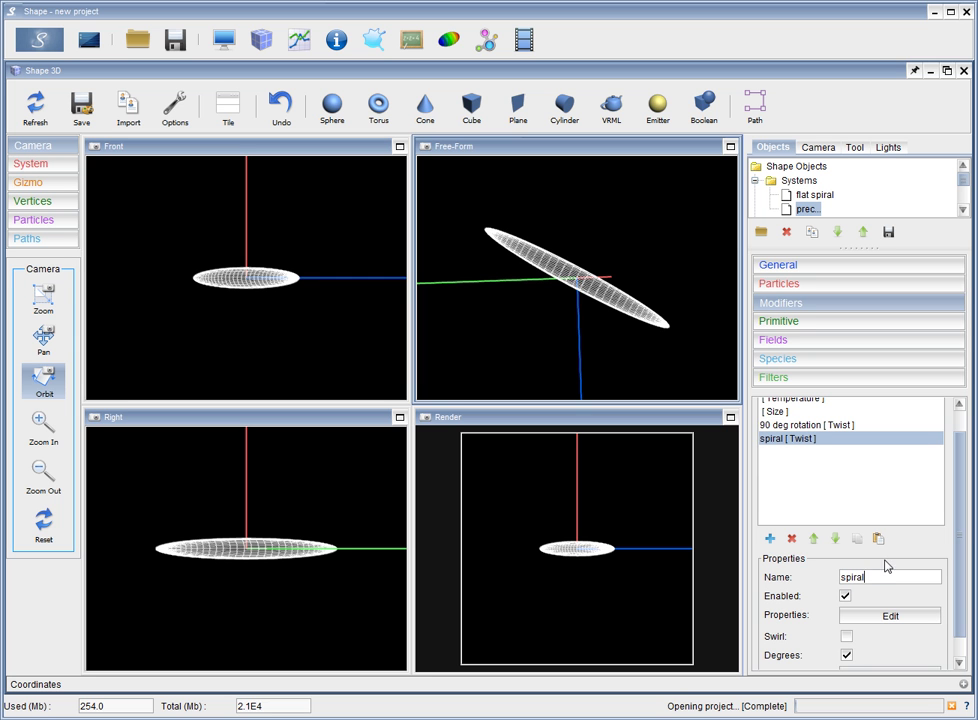
Change the spiral twist's angle function from sin(x/500) to 3*x and close the editor
{"action": "left_click", "coordinate": [849, 619]}
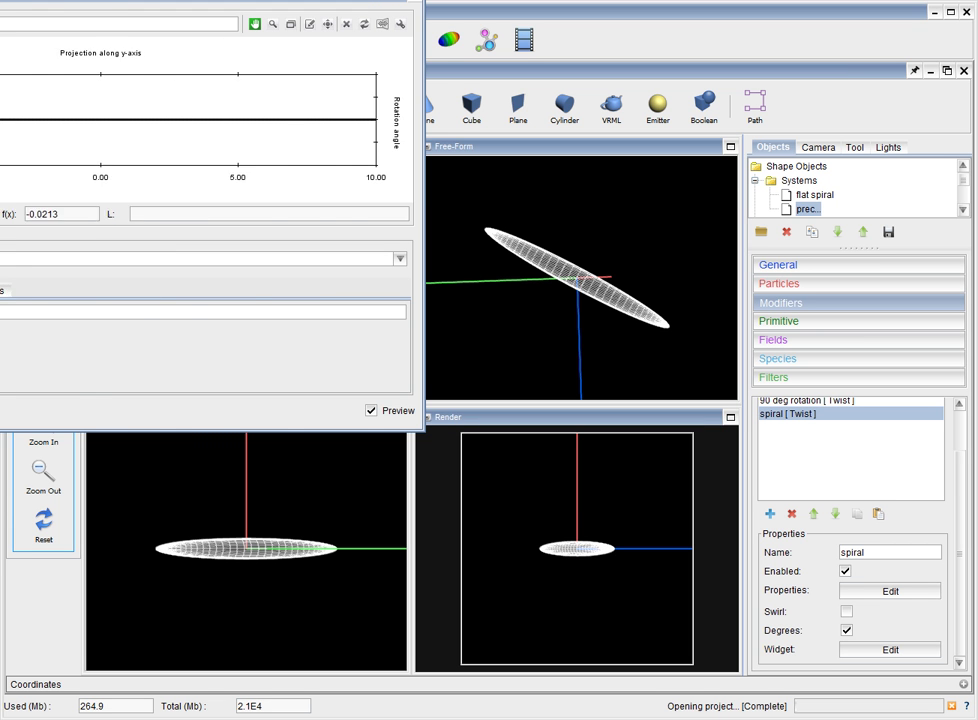
{"action": "mouse_move", "coordinate": [0, 280]}
{"action": "left_mouse_down"}
{"action": "mouse_move", "coordinate": [76, 280]}
{"action": "mouse_move", "coordinate": [12, 279]}
{"action": "left_mouse_up"}
{"action": "left_click_drag", "start_coordinate": [177, 16], "coordinate": [190, 240]}
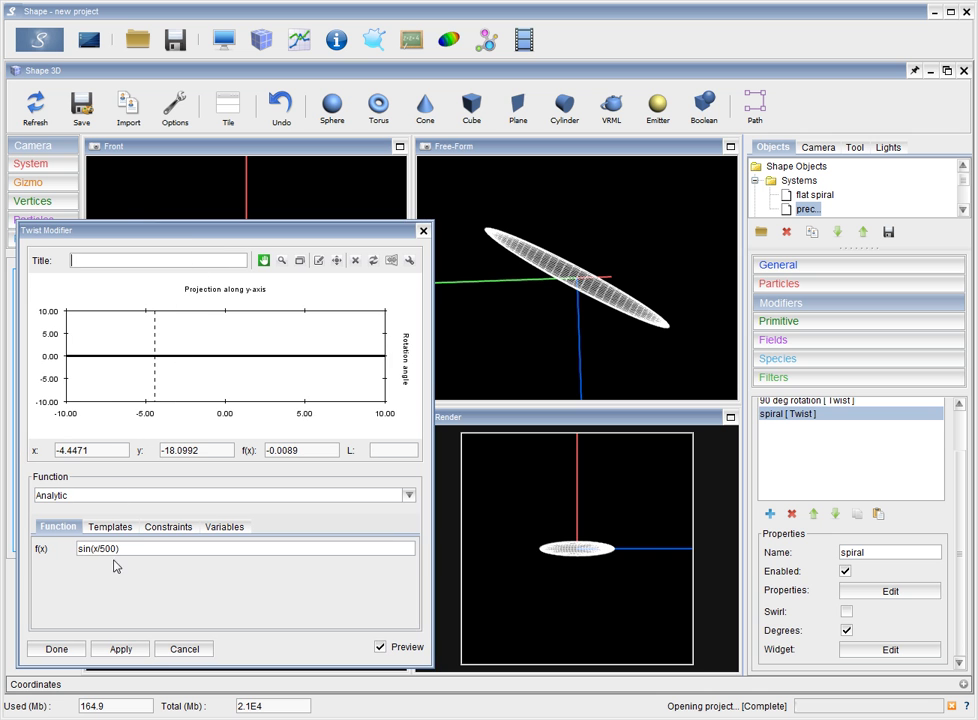
{"action": "left_click_drag", "start_coordinate": [117, 550], "coordinate": [86, 550]}
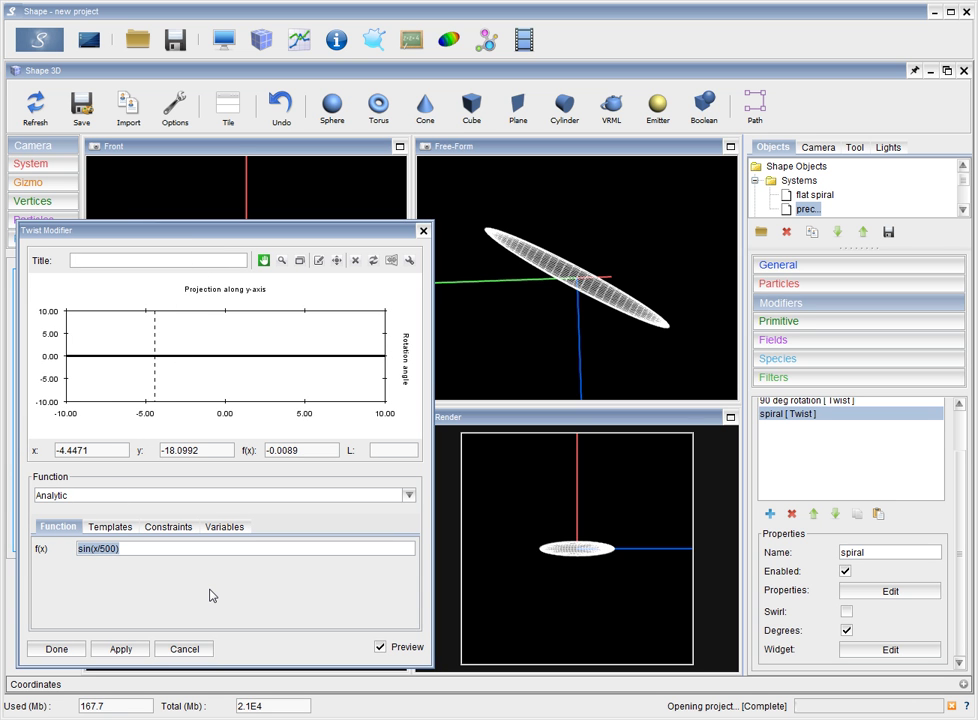
{"action": "type", "text": "x"}
{"action": "key", "text": "Return"}
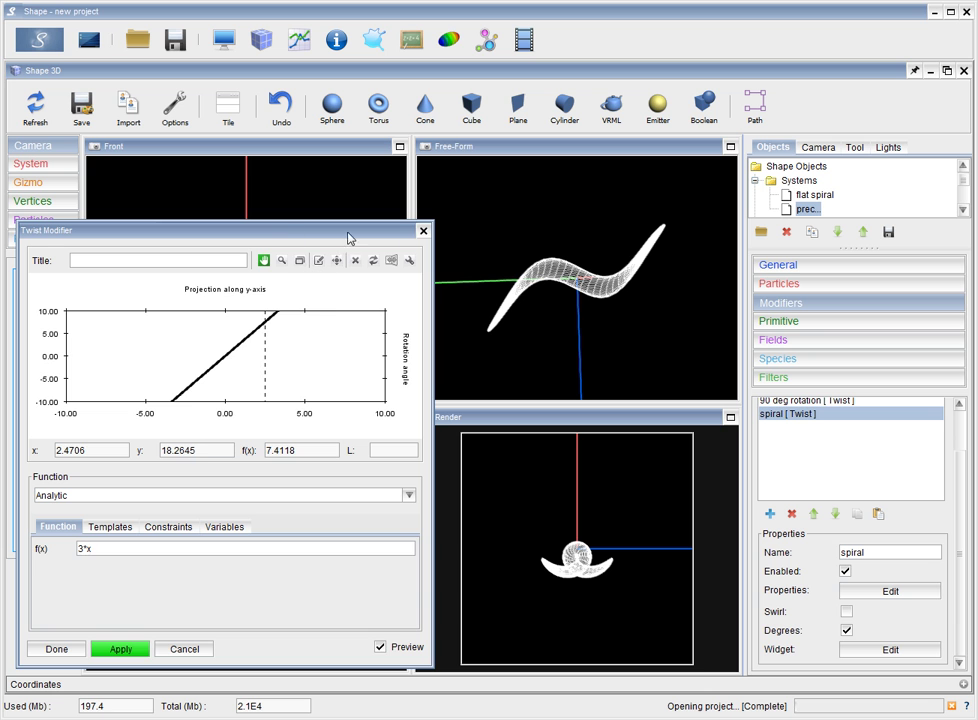
{"action": "left_click", "coordinate": [423, 231]}
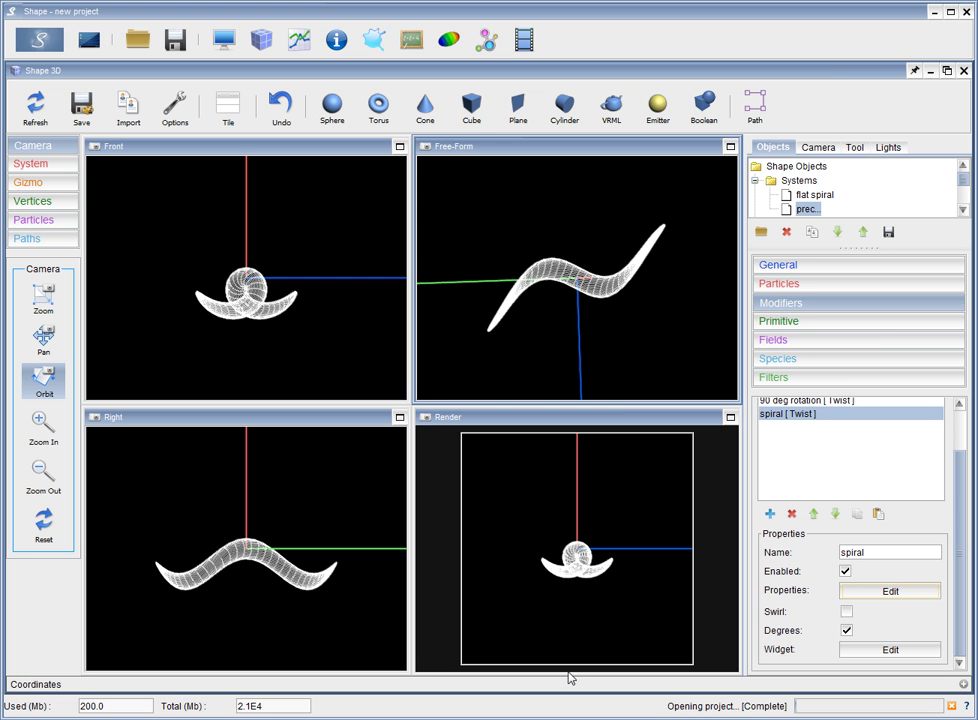
Make the Right view active and change the spiral twist function from 3*x to 3*abs(x)
{"action": "left_click", "coordinate": [200, 420]}
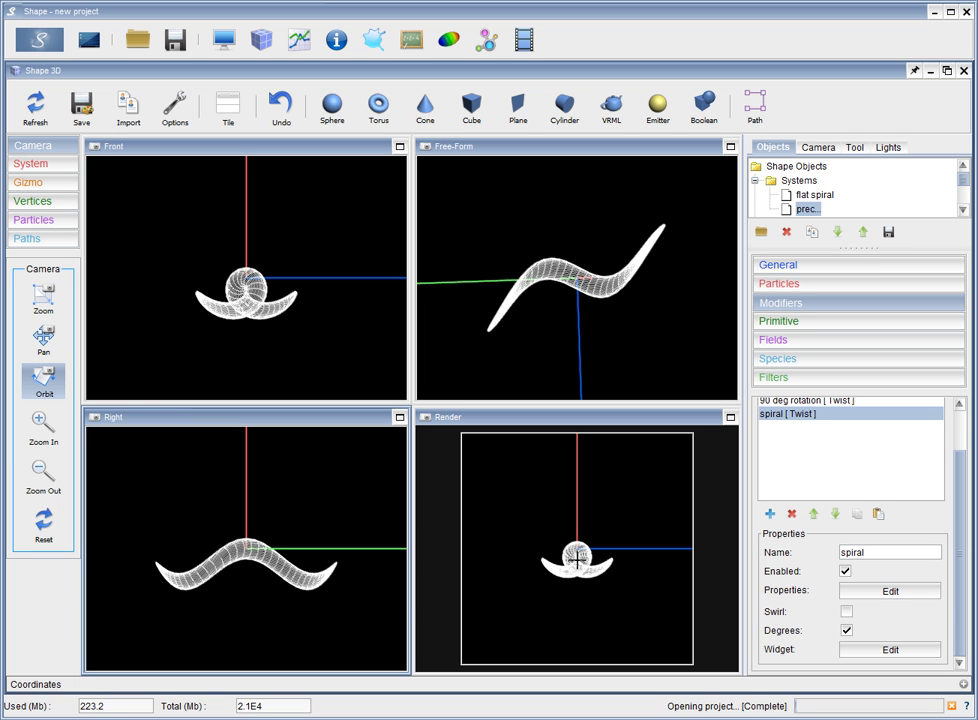
{"action": "left_click", "coordinate": [884, 590]}
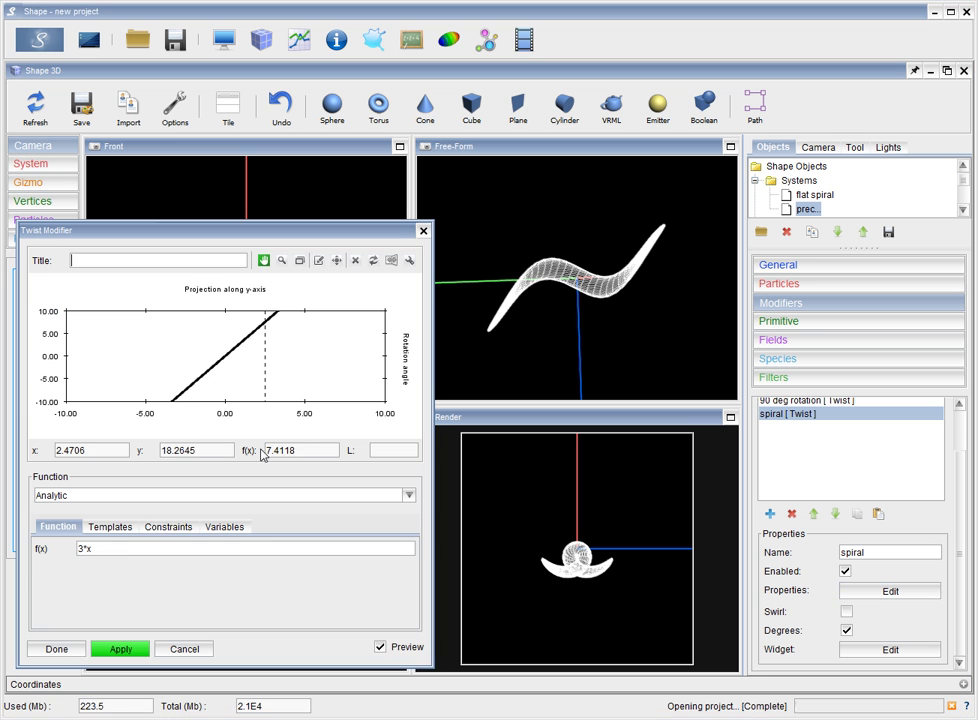
{"action": "left_click", "coordinate": [118, 551]}
{"action": "type", "text": "abs(x"}
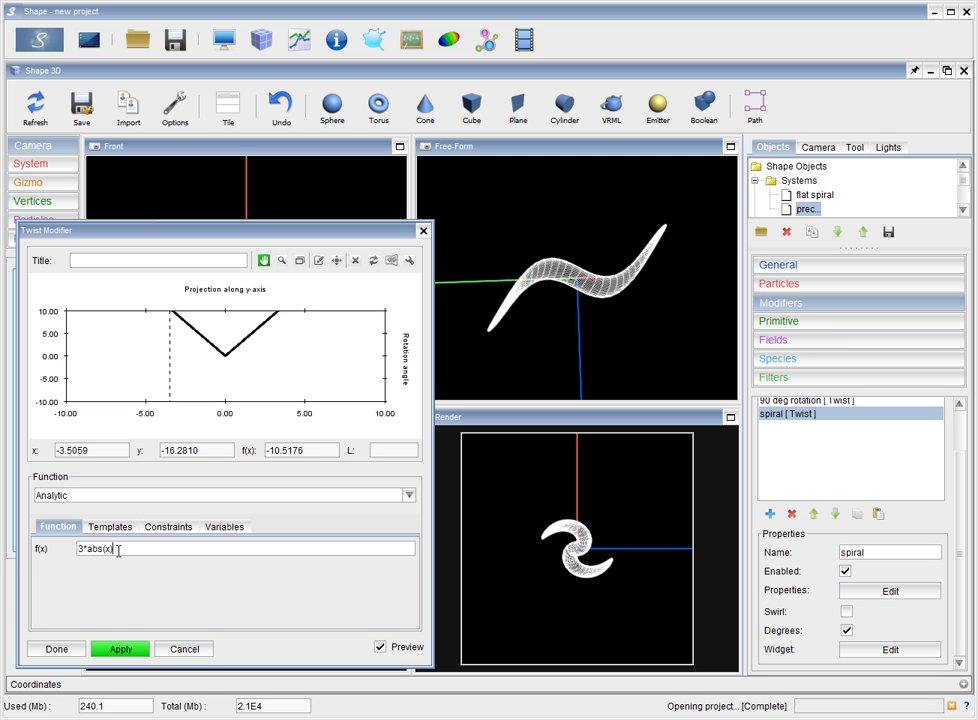
{"action": "left_click", "coordinate": [66, 650]}
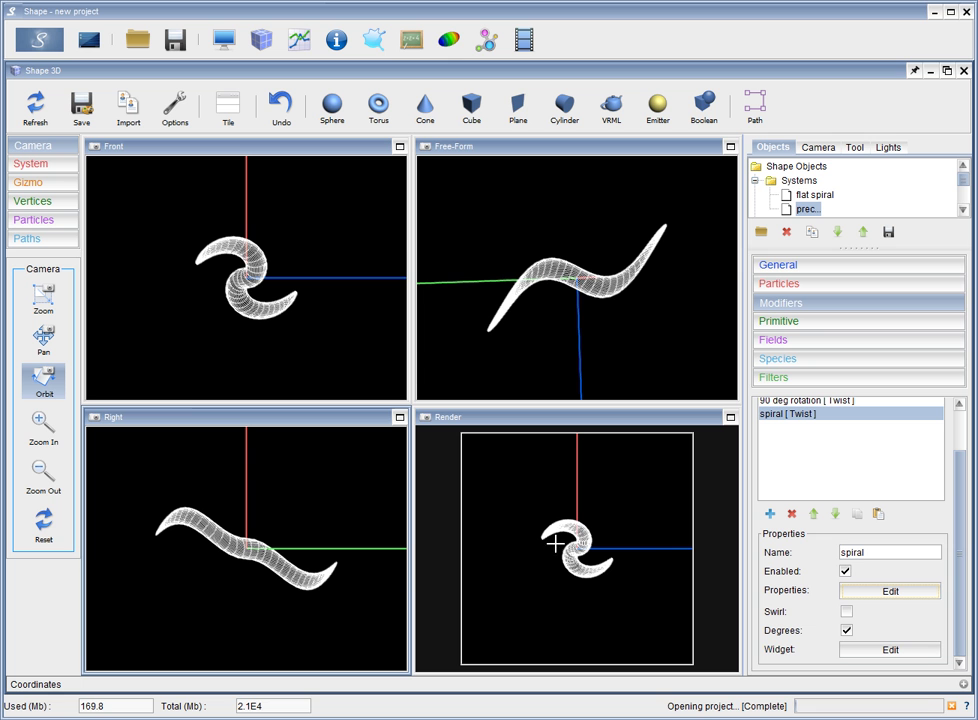
Tick Visible in the flat spiral's General properties, then reselect the precessing jet
{"action": "left_click_drag", "start_coordinate": [585, 258], "coordinate": [454, 458]}
{"action": "left_click", "coordinate": [815, 195]}
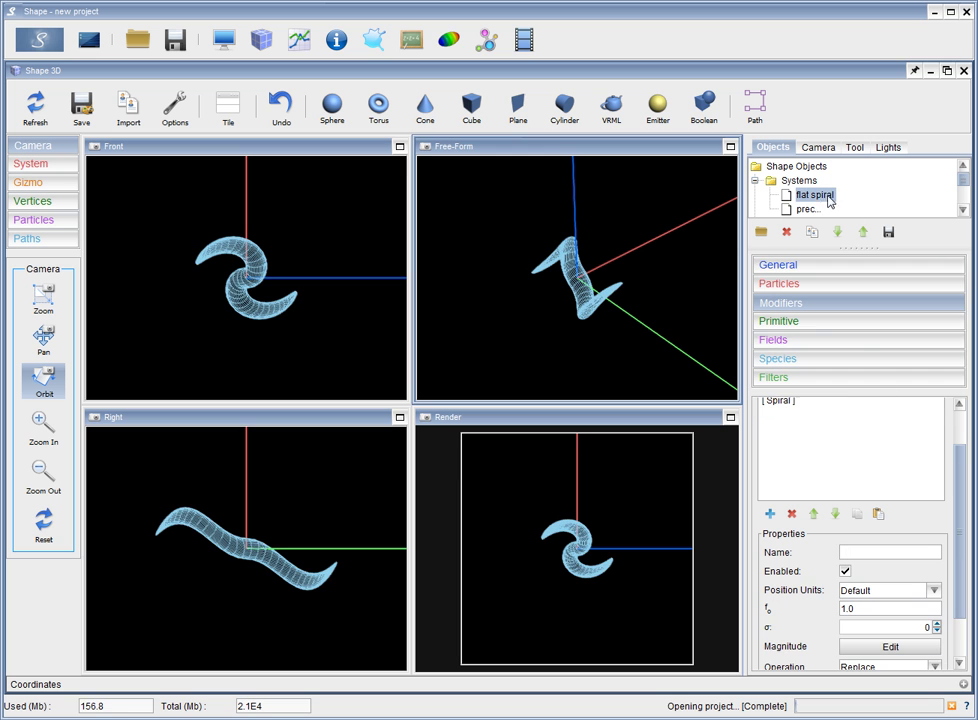
{"action": "left_click", "coordinate": [890, 267]}
{"action": "left_click", "coordinate": [954, 447]}
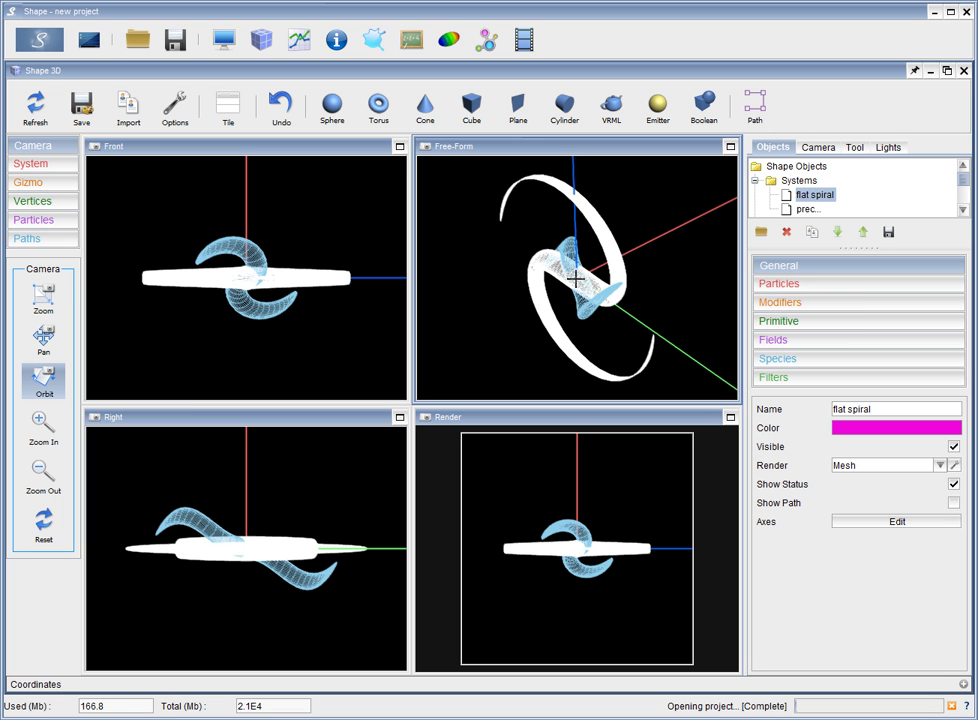
{"action": "left_click_drag", "start_coordinate": [578, 279], "coordinate": [639, 431]}
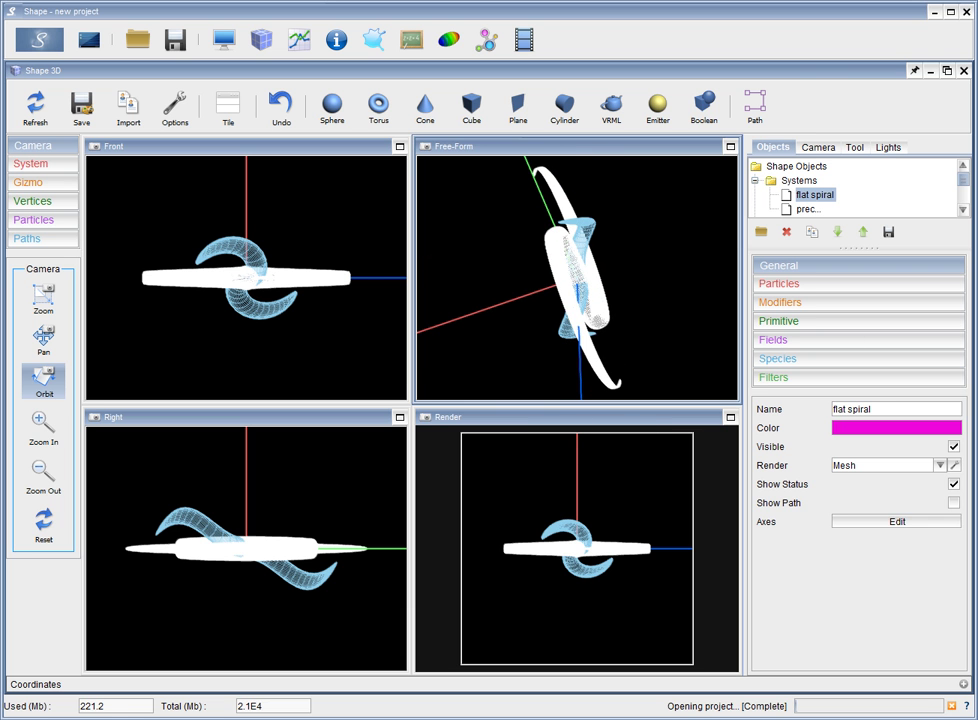
{"action": "left_click", "coordinate": [806, 209]}
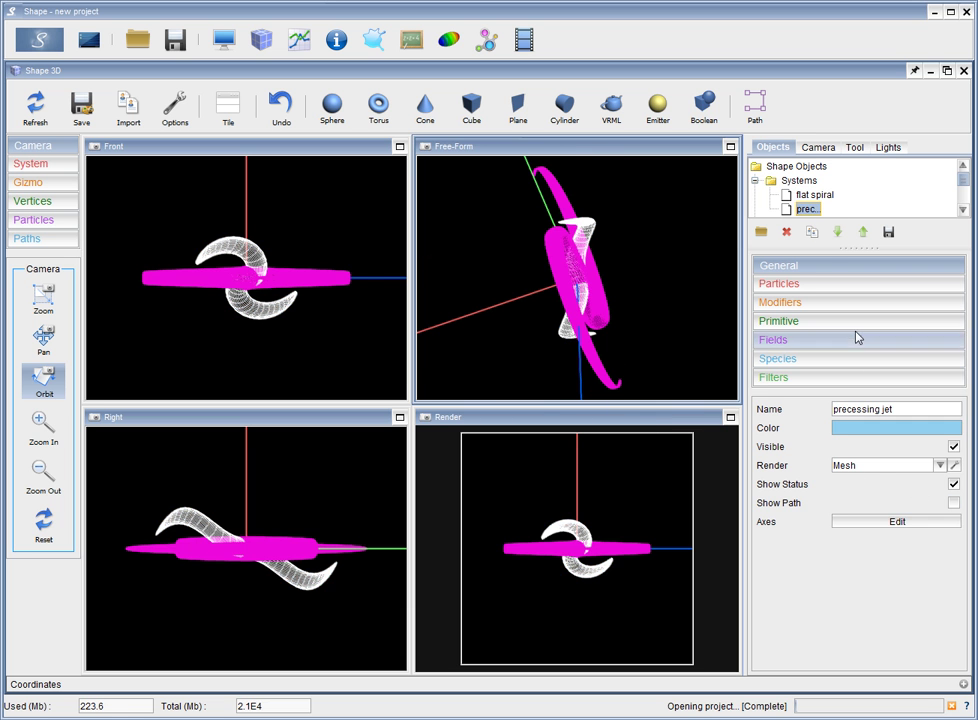
Change the spiral twist's function from 3*abs(x) to 6*abs(x) and inspect the tighter spiral
{"action": "left_click", "coordinate": [856, 303]}
{"action": "left_click", "coordinate": [800, 451]}
{"action": "left_click", "coordinate": [790, 465]}
{"action": "left_click", "coordinate": [862, 643]}
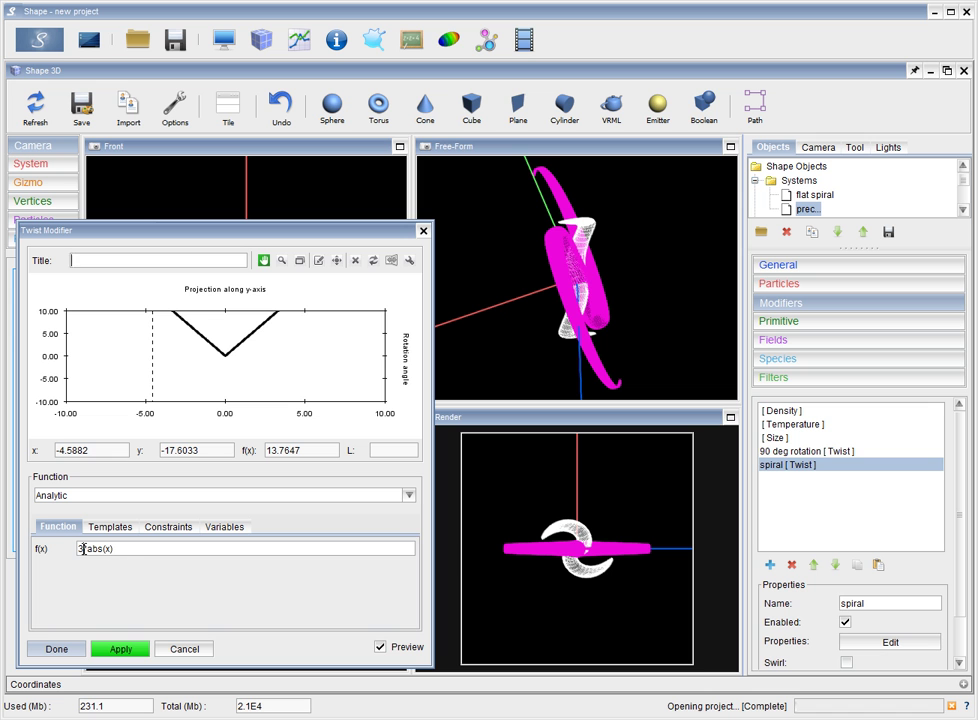
{"action": "key", "text": "Delete"}
{"action": "type", "text": "6"}
{"action": "left_click", "coordinate": [422, 232]}
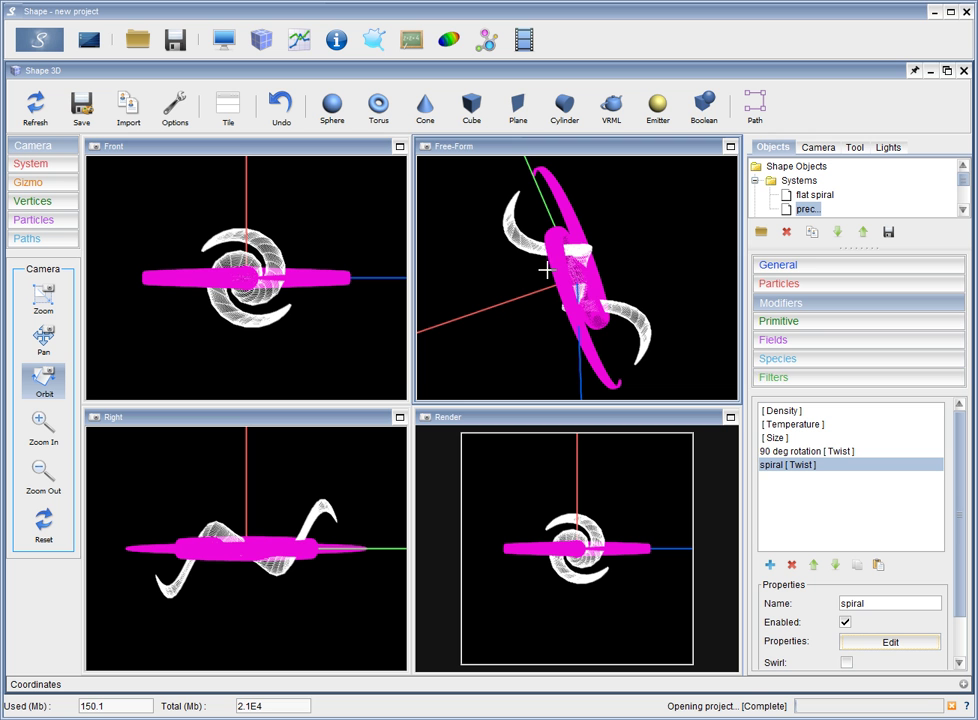
{"action": "left_click_drag", "start_coordinate": [548, 270], "coordinate": [580, 318]}
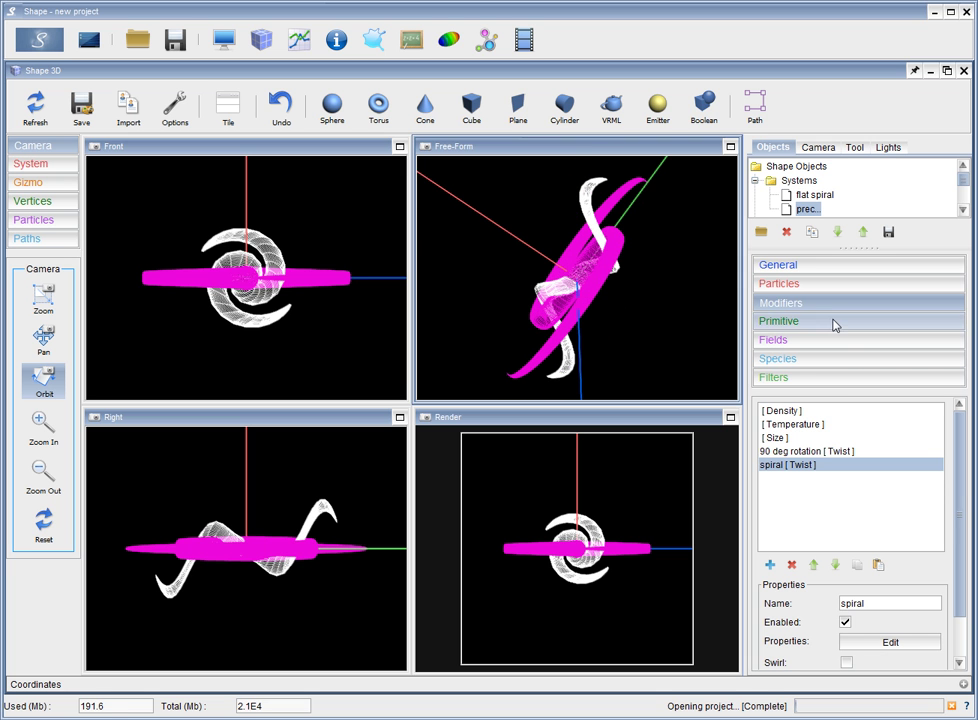
Add a Twist modifier to the flat spiral, leaving its function unchanged
{"action": "left_click", "coordinate": [812, 195]}
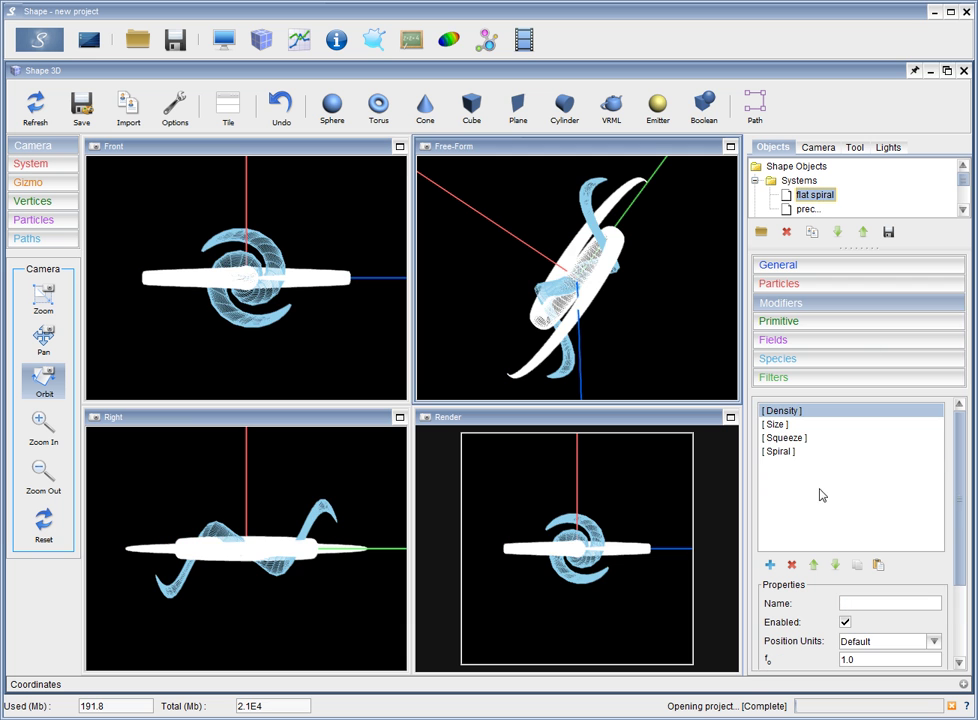
{"action": "left_click", "coordinate": [771, 566]}
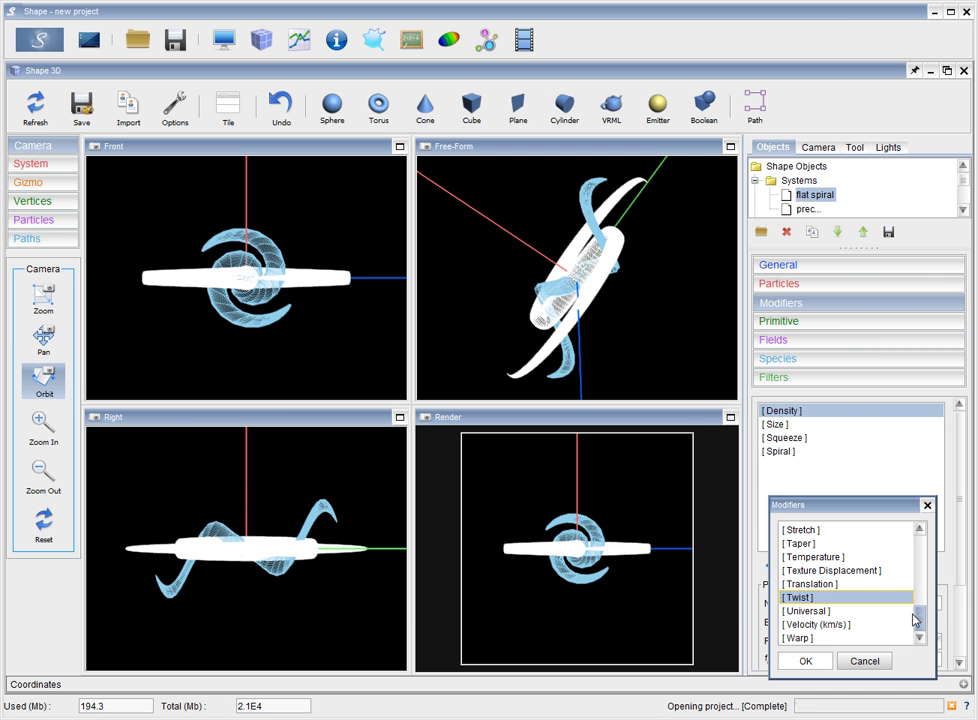
{"action": "left_click", "coordinate": [806, 661]}
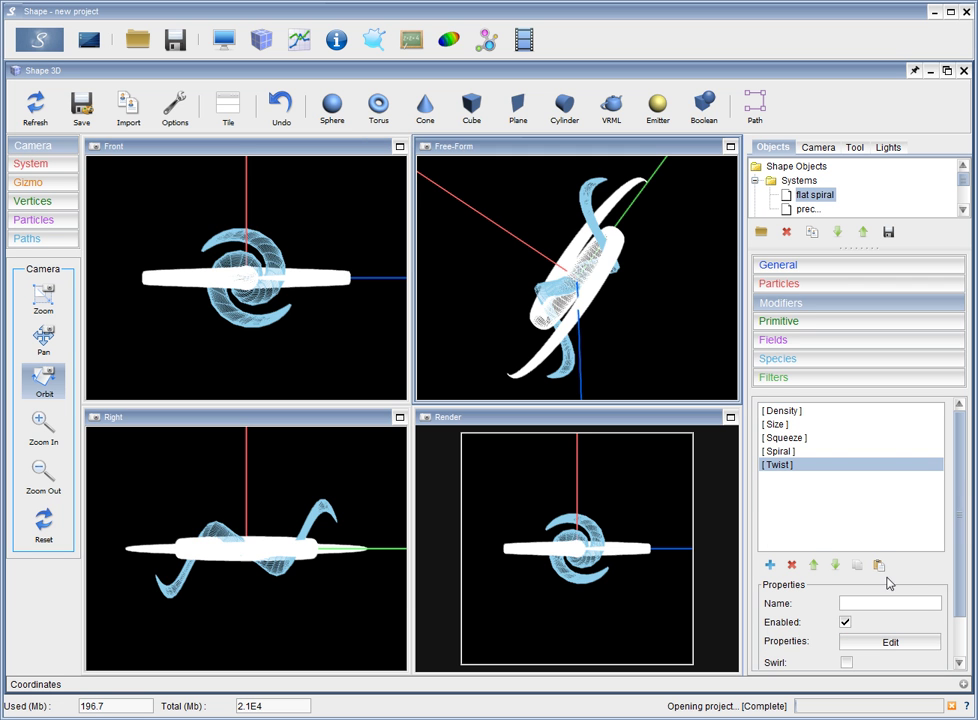
{"action": "scroll", "coordinate": [955, 625], "scroll_direction": "down", "scroll_amount": 3}
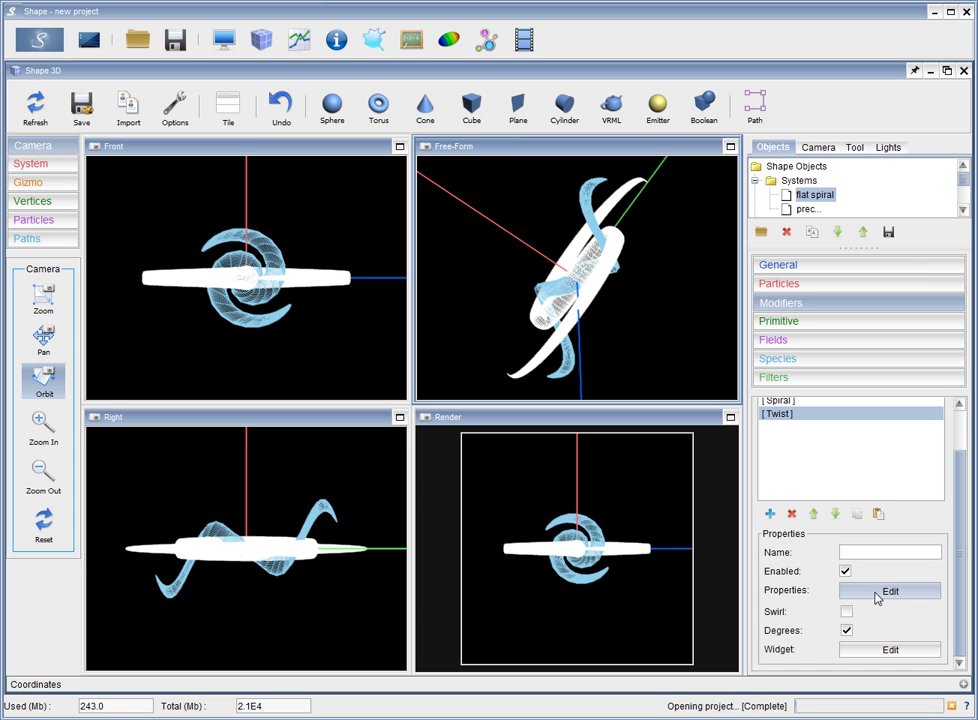
{"action": "left_click", "coordinate": [876, 593]}
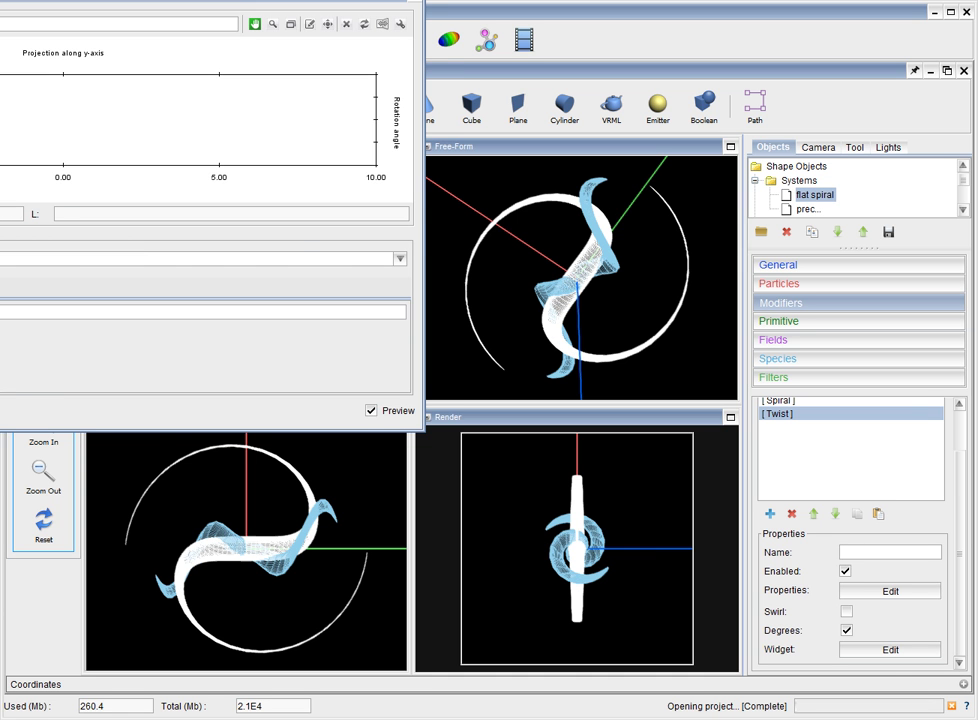
{"action": "key", "text": "Return"}
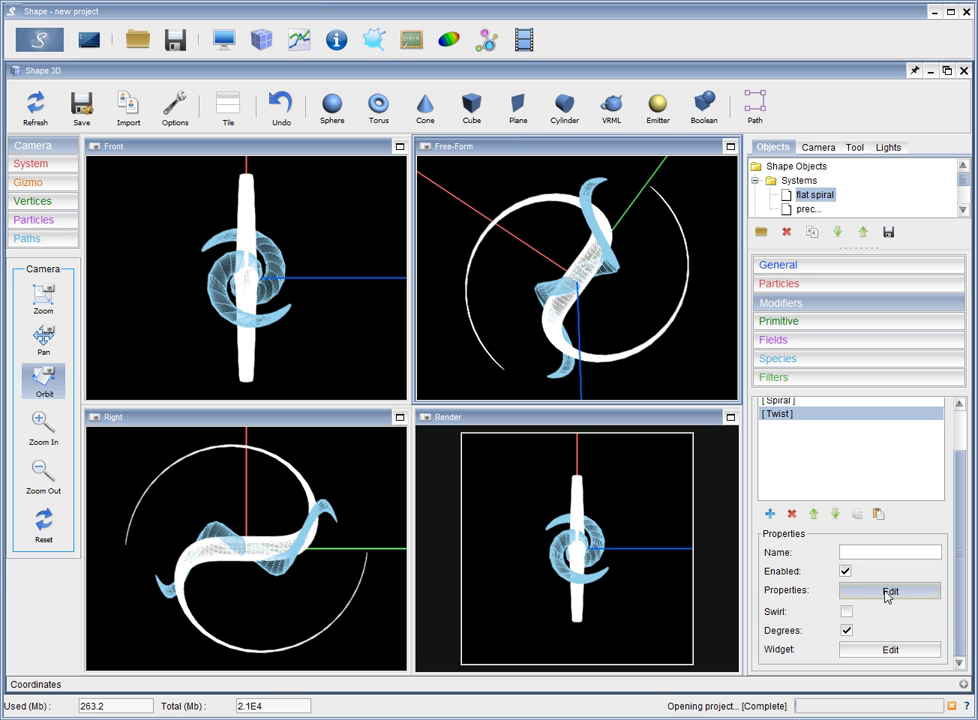
Name the flat spiral's new twist modifier '90 rot'
{"action": "left_click", "coordinate": [888, 552]}
{"action": "type", "text": "90"}
{"action": "key", "text": "Return"}
{"action": "type", "text": "rot"}
{"action": "key", "text": "Return"}
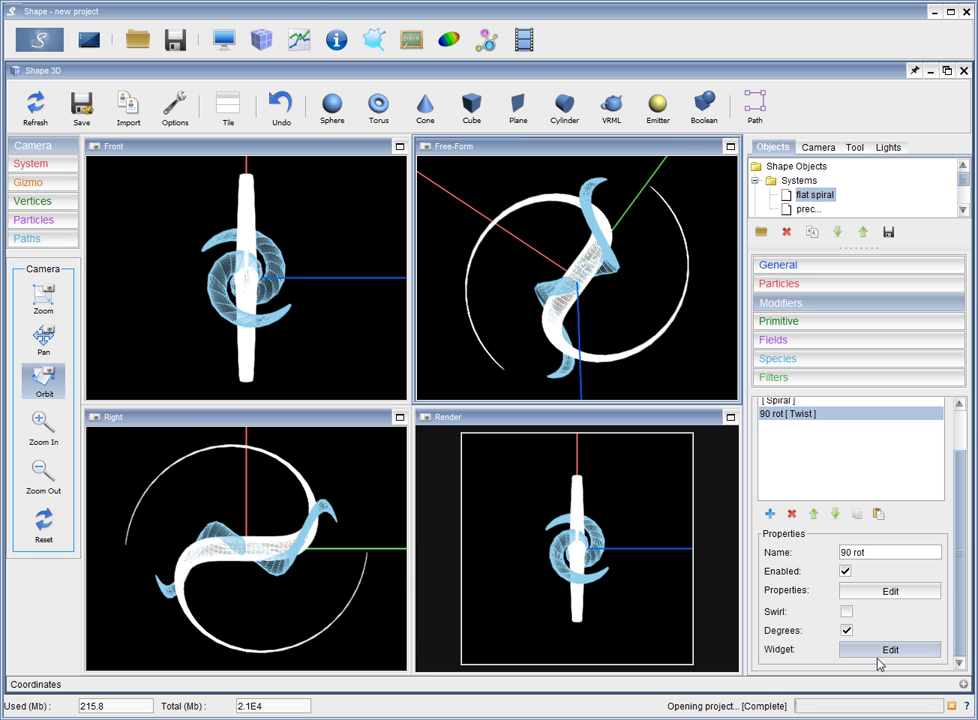
Give the 90 rot twist a first rotation of 0 and a second rotation of 90
{"action": "left_click", "coordinate": [885, 649]}
{"action": "left_click_drag", "start_coordinate": [891, 584], "coordinate": [41, 287]}
{"action": "type", "text": "90"}
{"action": "key", "text": "Return"}
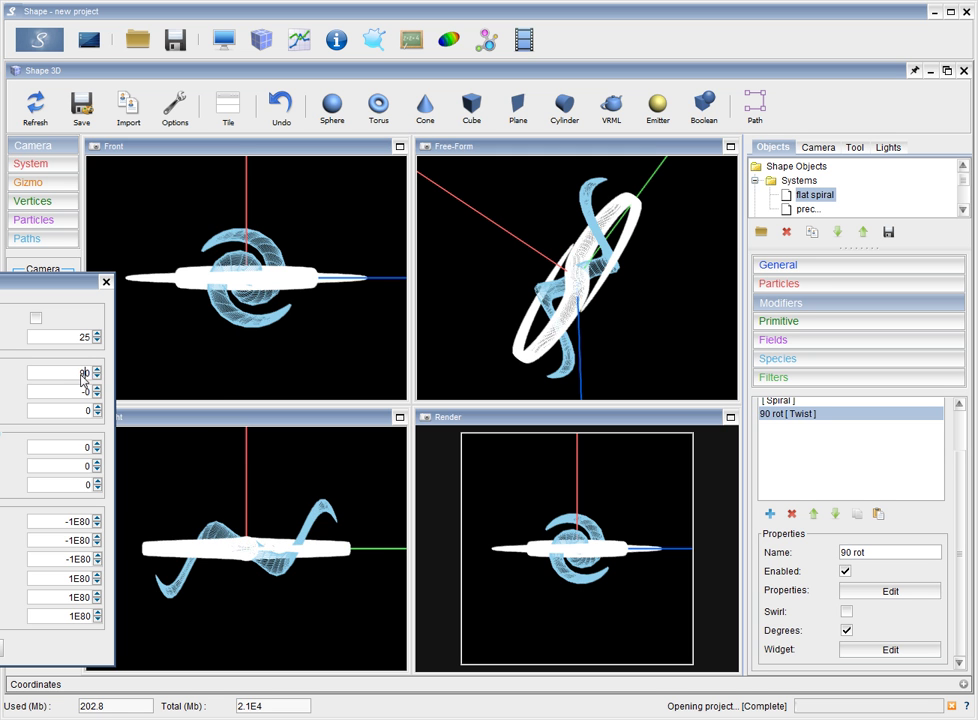
{"action": "double_click", "coordinate": [83, 375]}
{"action": "type", "text": "0"}
{"action": "key", "text": "Return"}
{"action": "double_click", "coordinate": [85, 391]}
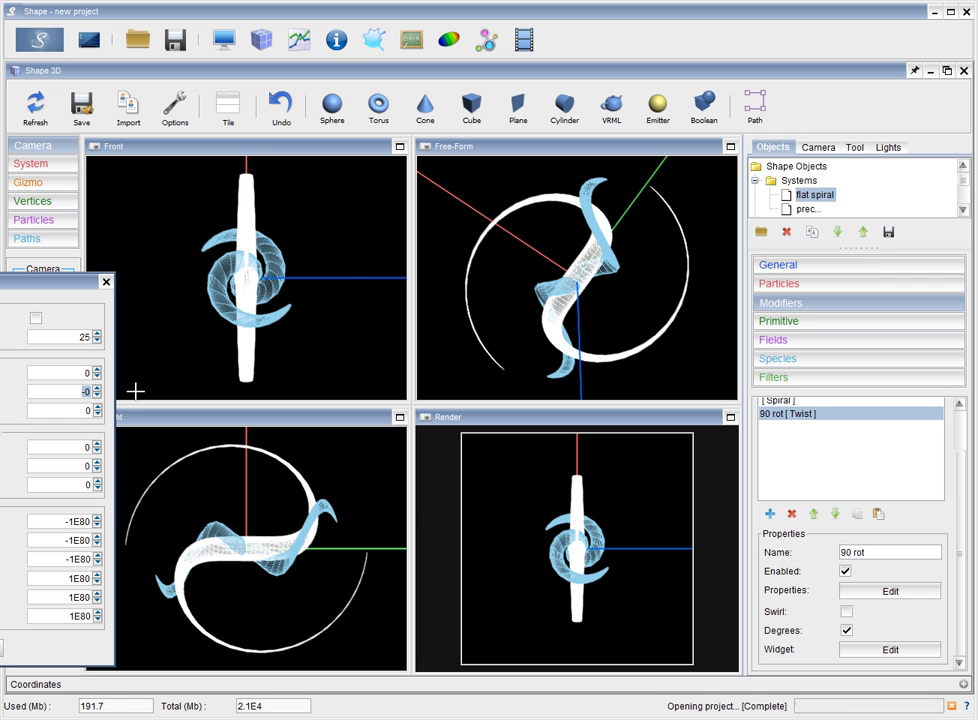
{"action": "type", "text": "90"}
{"action": "key", "text": "Return"}
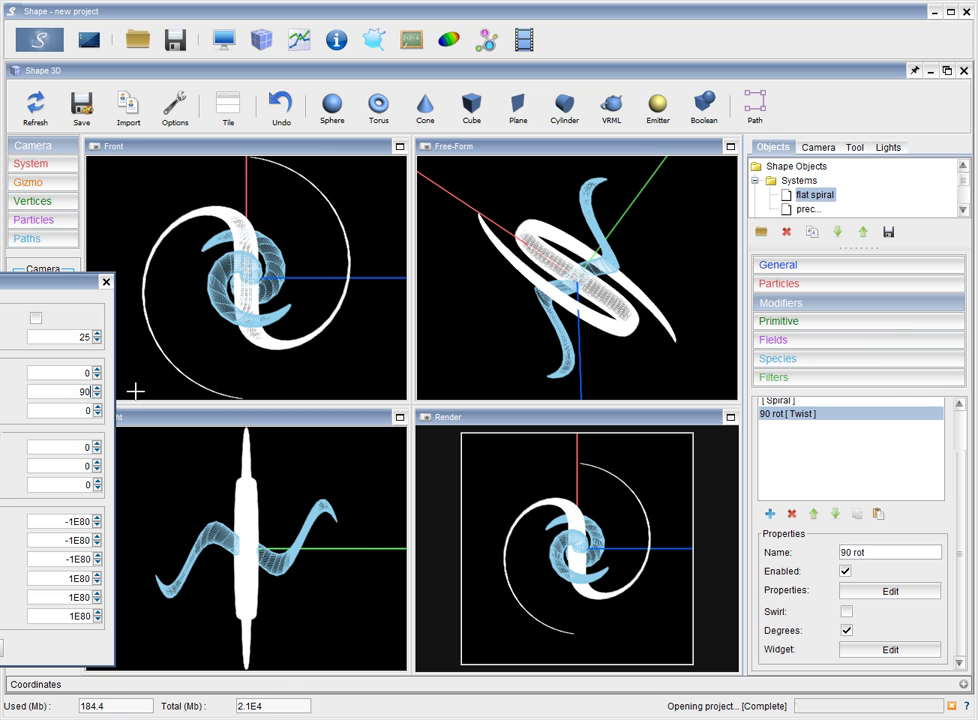
{"action": "left_click", "coordinate": [106, 281]}
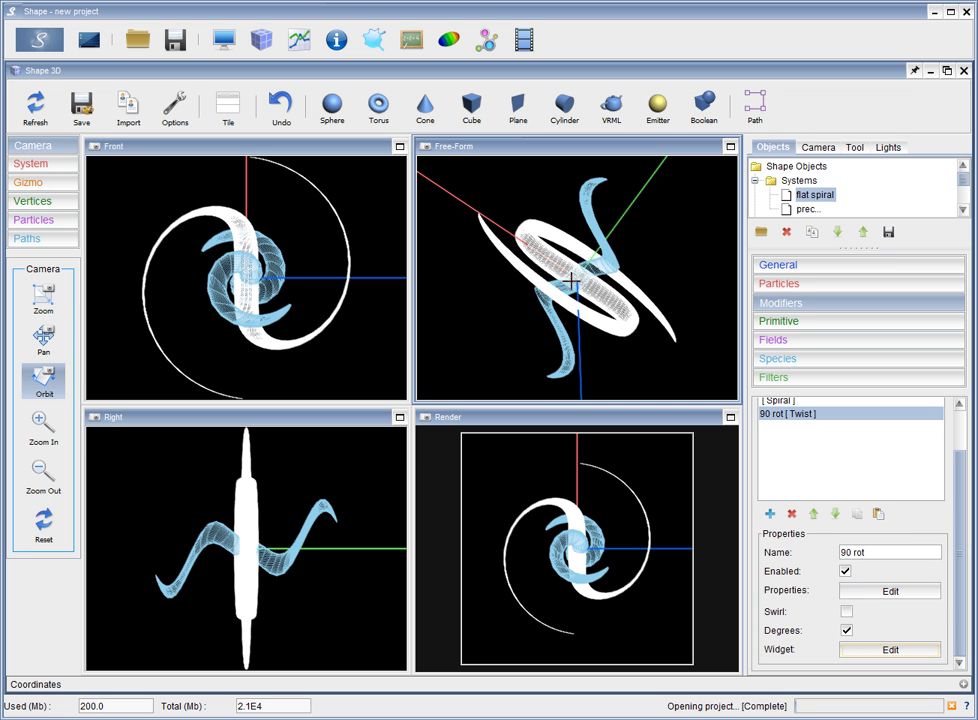
Orbit the Free-Form view to see the jet as an S, then check the Spiral and 90 rot modifiers
{"action": "left_click_drag", "start_coordinate": [565, 290], "coordinate": [481, 301]}
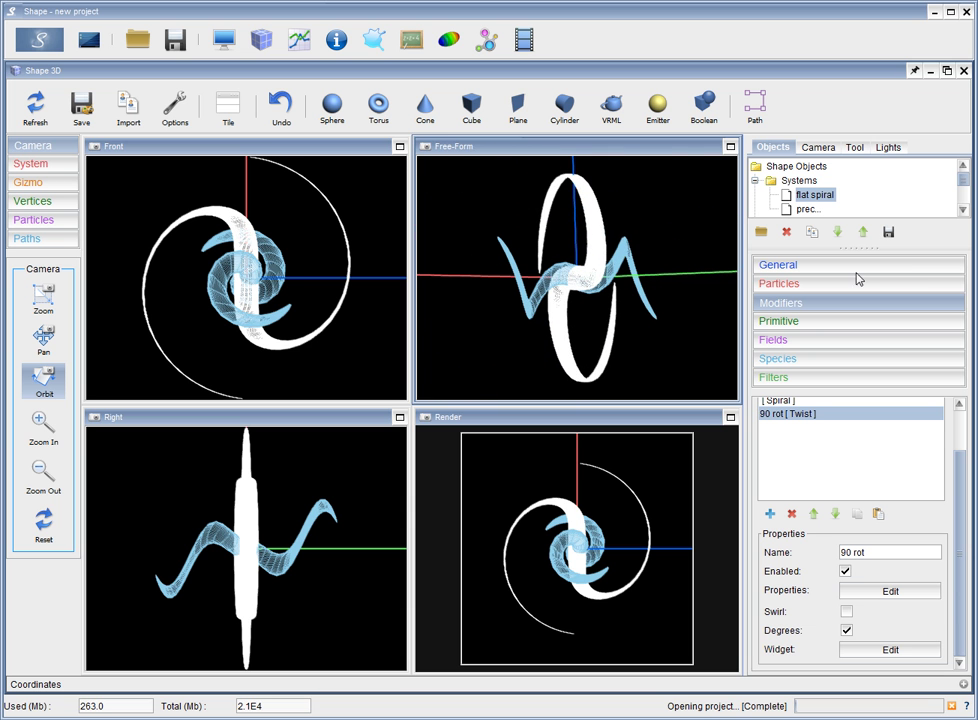
{"action": "left_click_drag", "start_coordinate": [960, 526], "coordinate": [970, 444]}
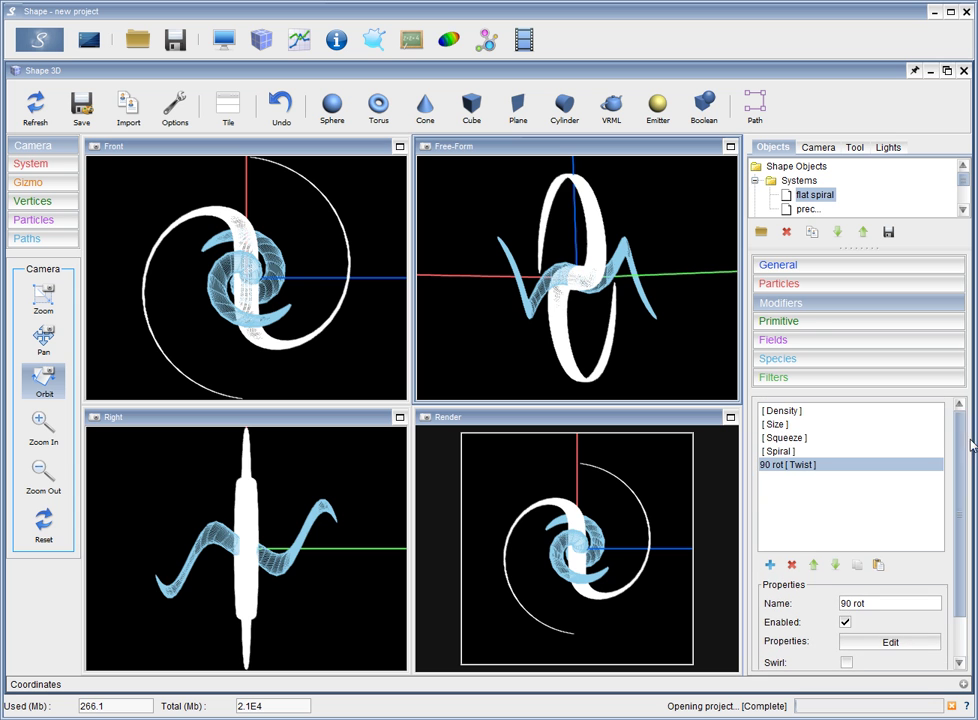
{"action": "left_click", "coordinate": [776, 452]}
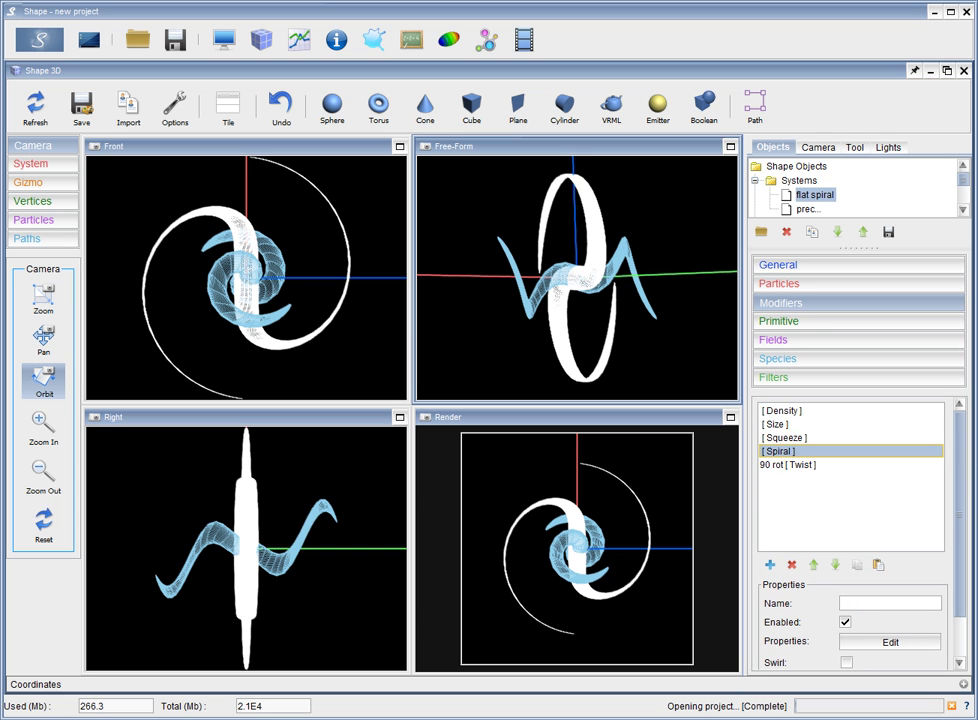
{"action": "left_click", "coordinate": [765, 466]}
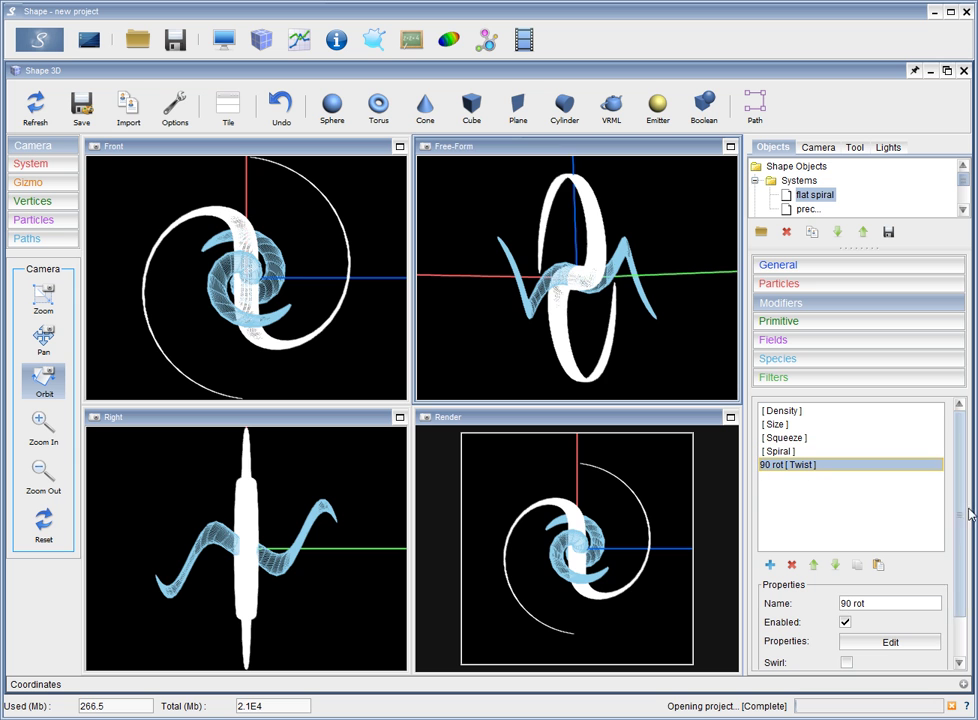